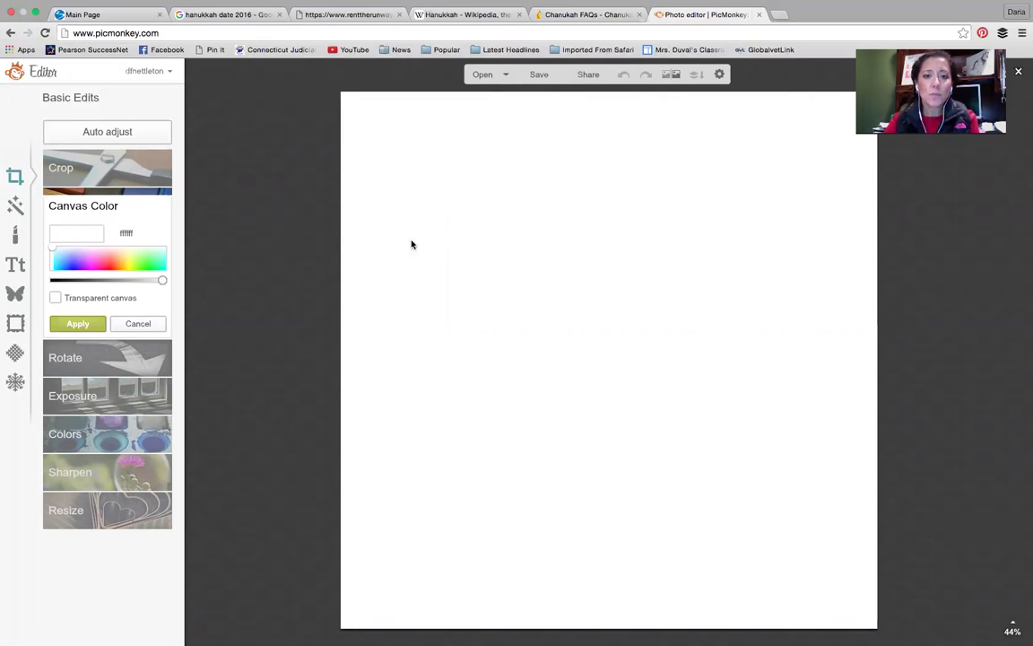
Make the canvas transparent and apply the canvas color change
key(ctrl+Left)
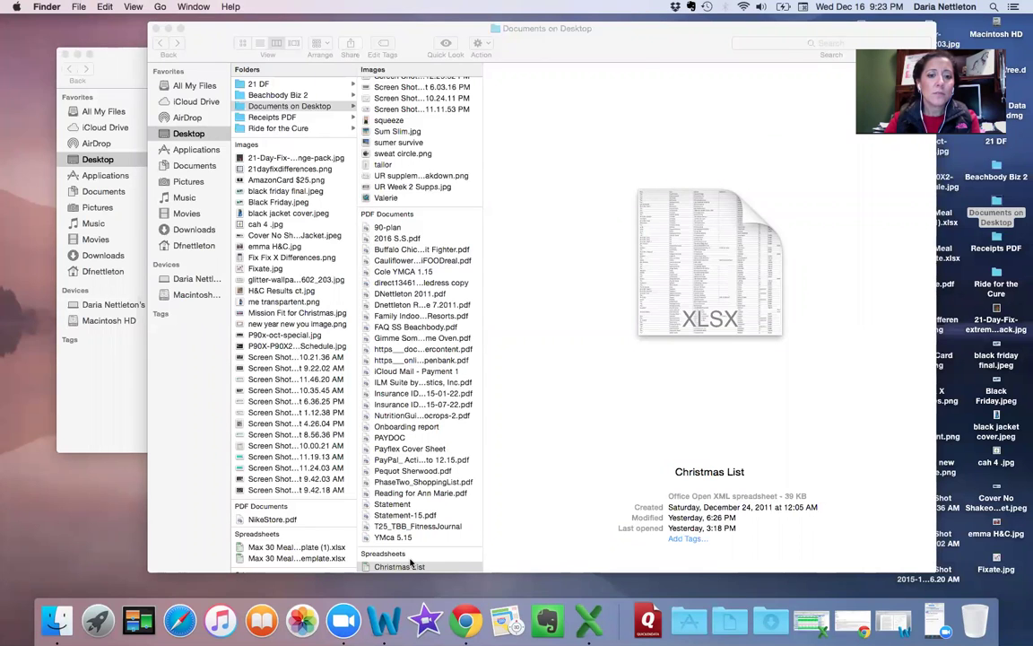
click(464, 621)
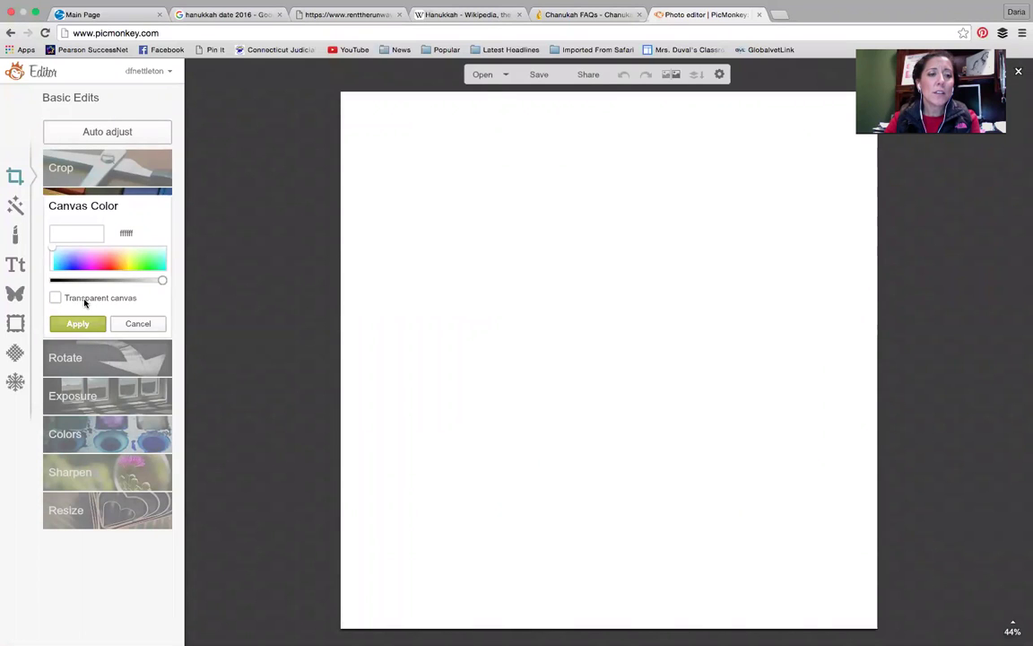
click(55, 298)
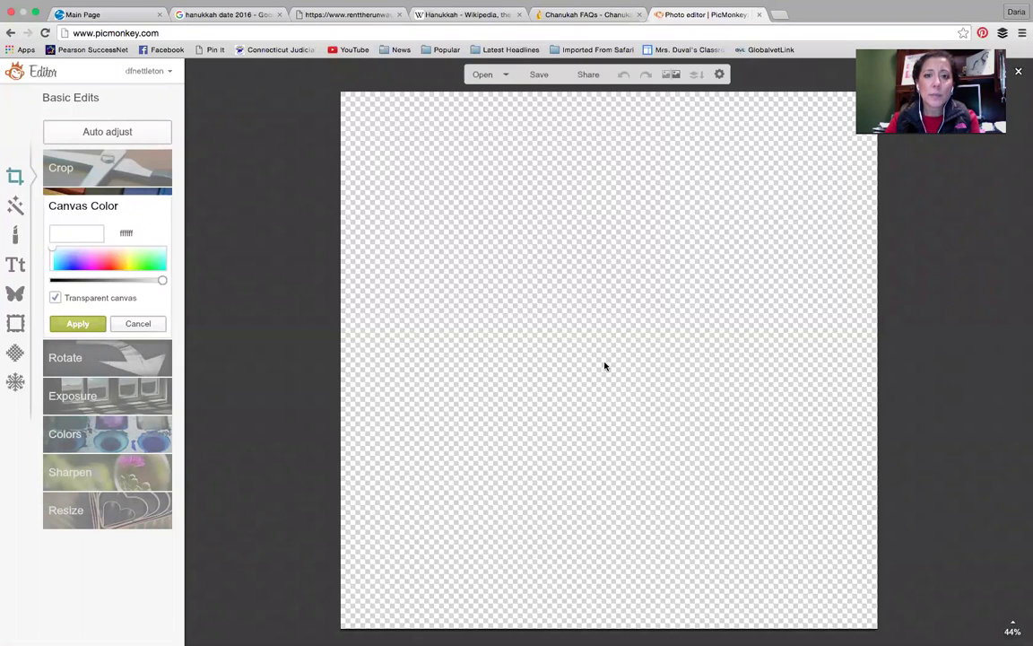
click(18, 301)
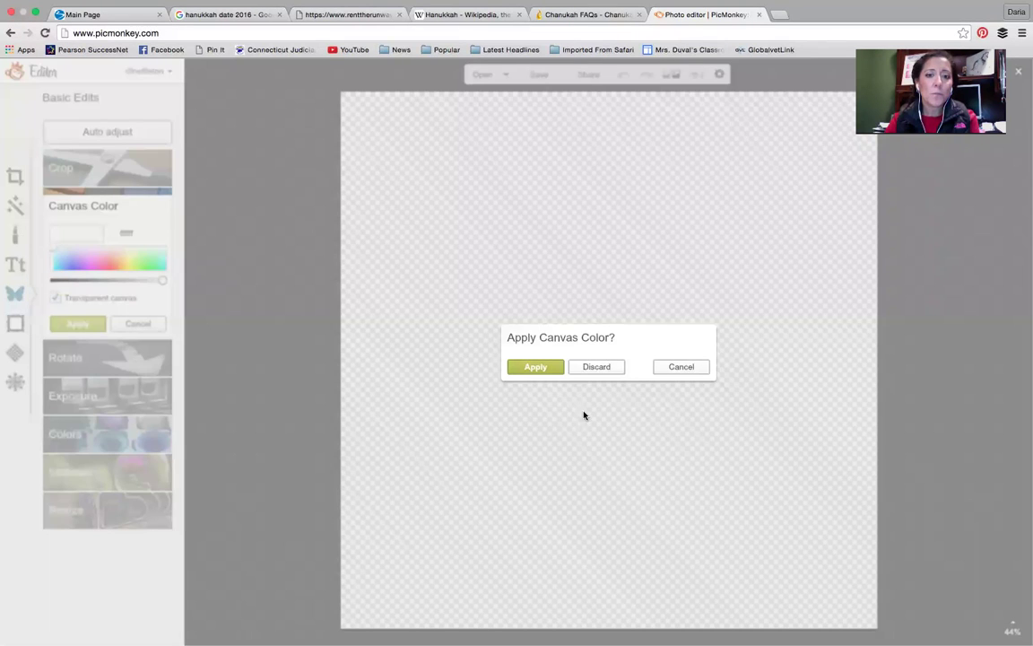
click(551, 368)
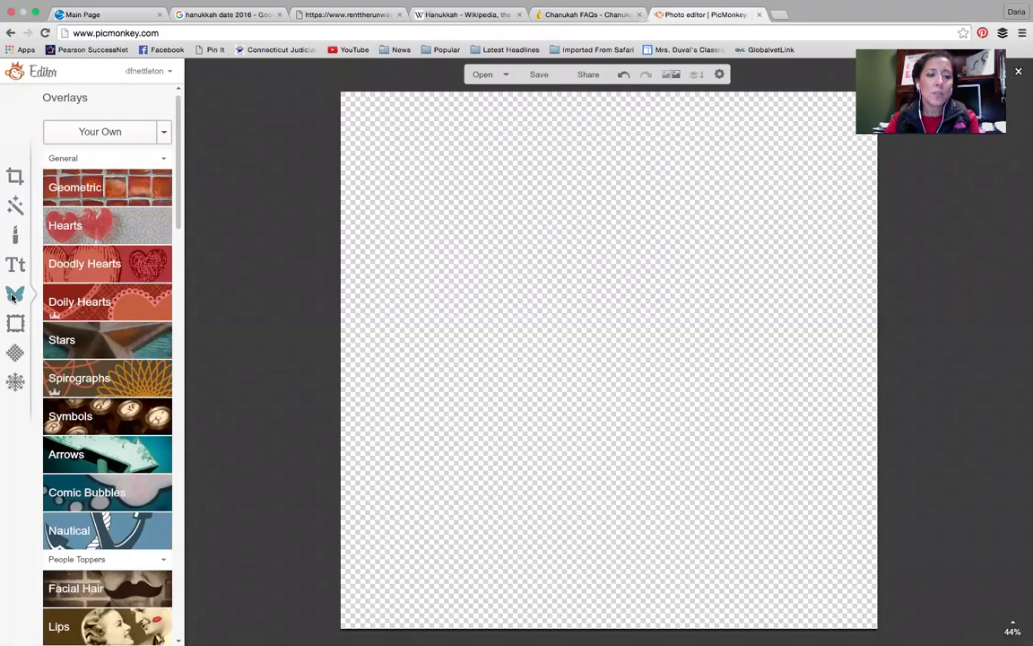
Add black jacket cover.jpeg from the Desktop as an overlay and enlarge it to almost the full canvas height
click(99, 132)
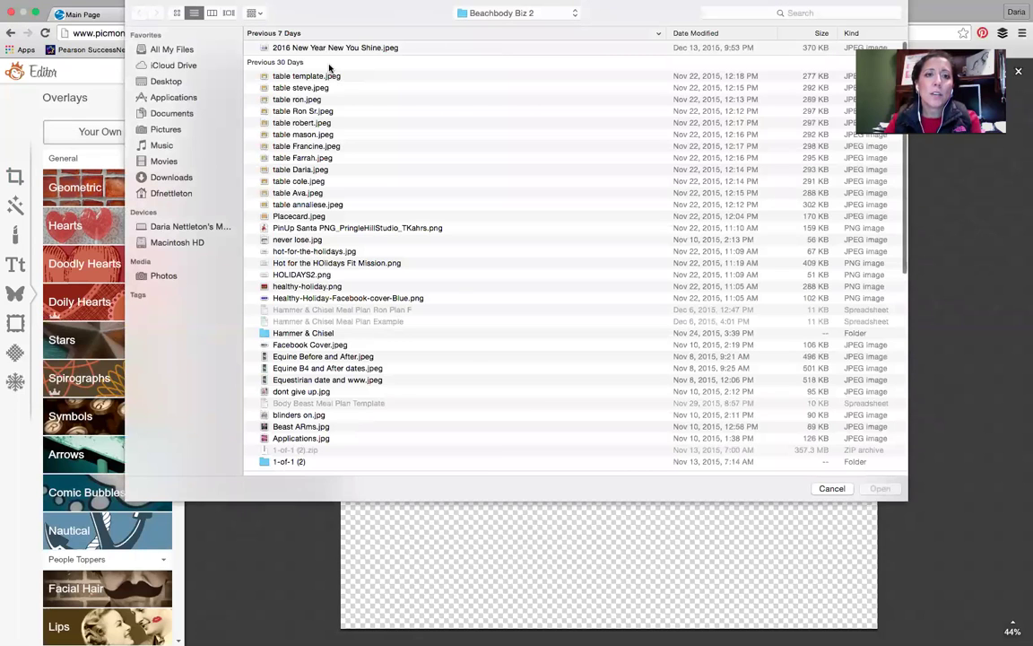
click(515, 14)
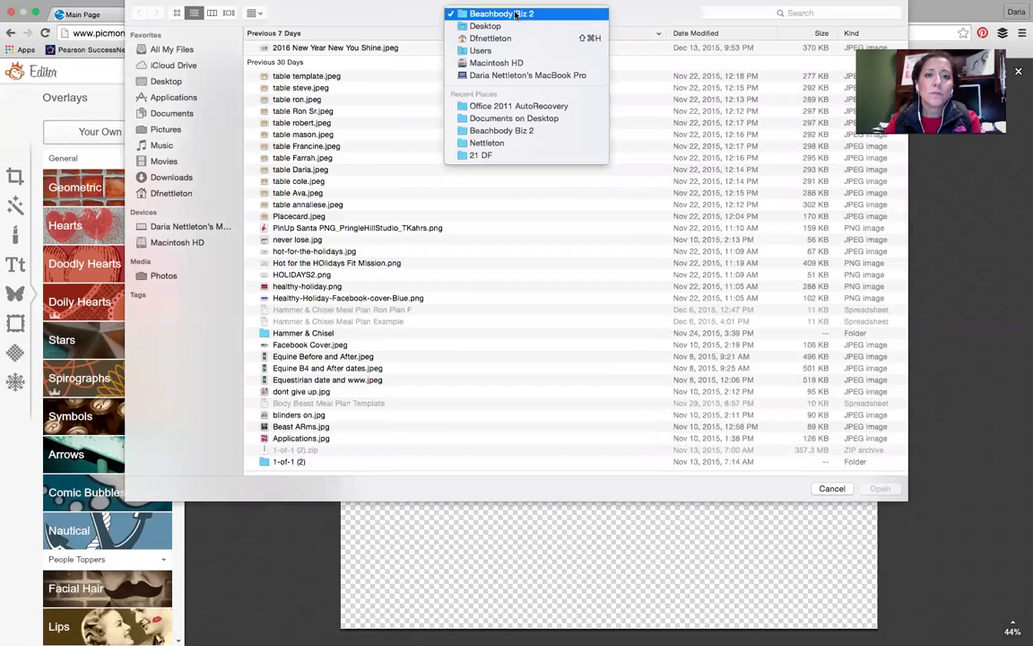
click(456, 26)
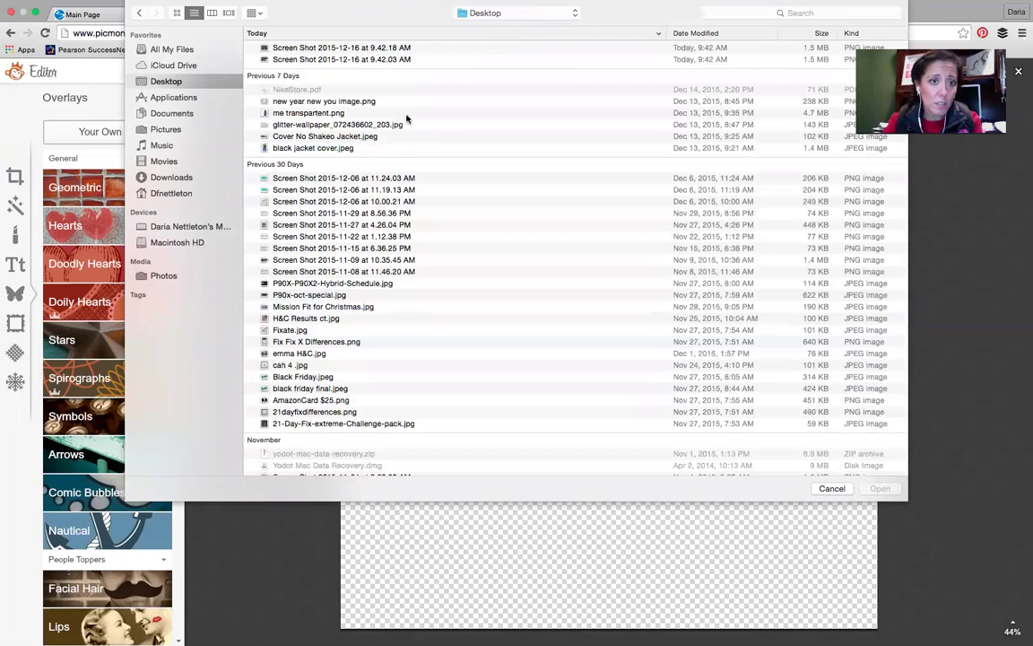
click(325, 150)
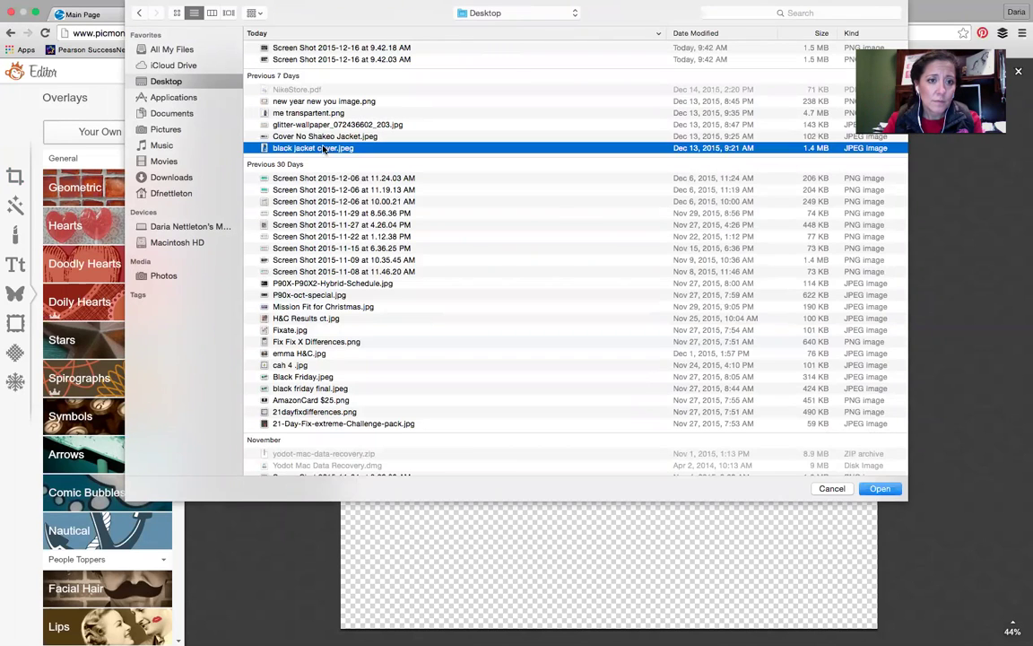
click(875, 490)
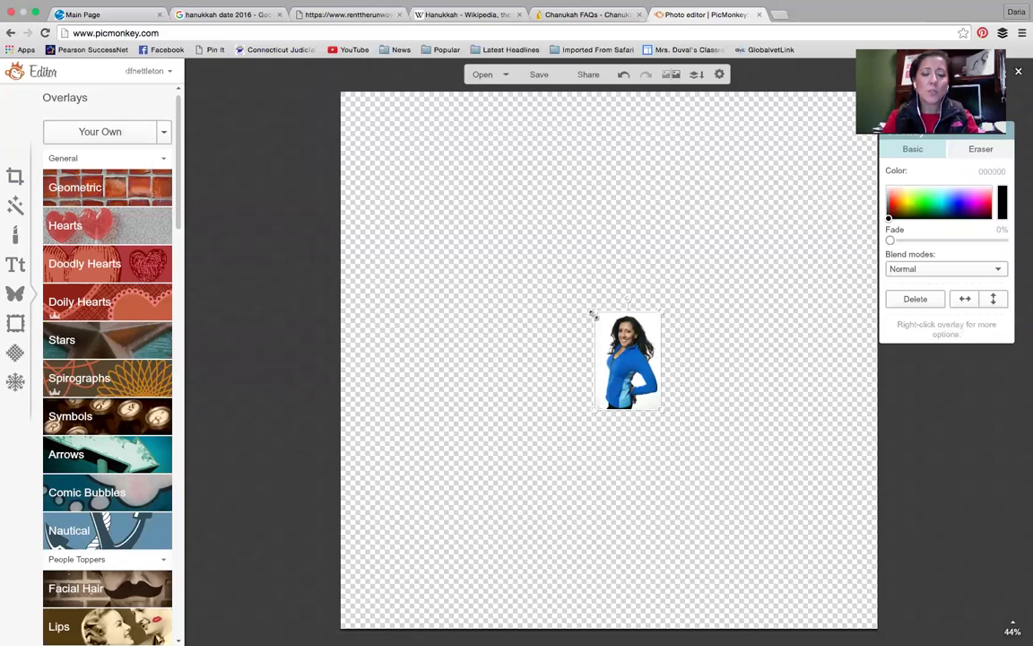
drag(592, 313, 338, 103)
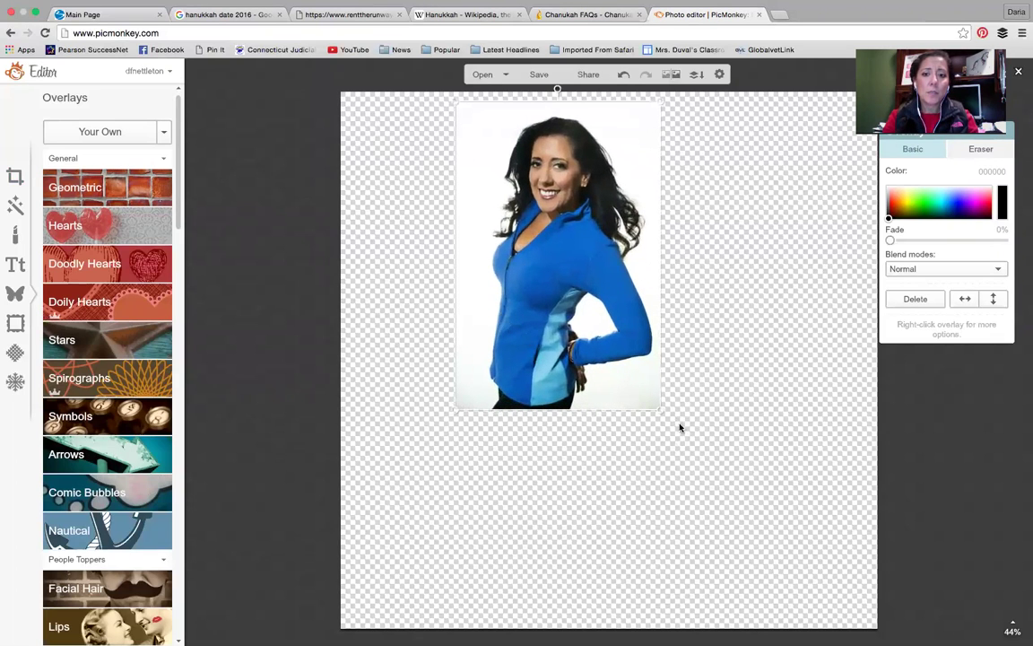
drag(661, 410, 841, 620)
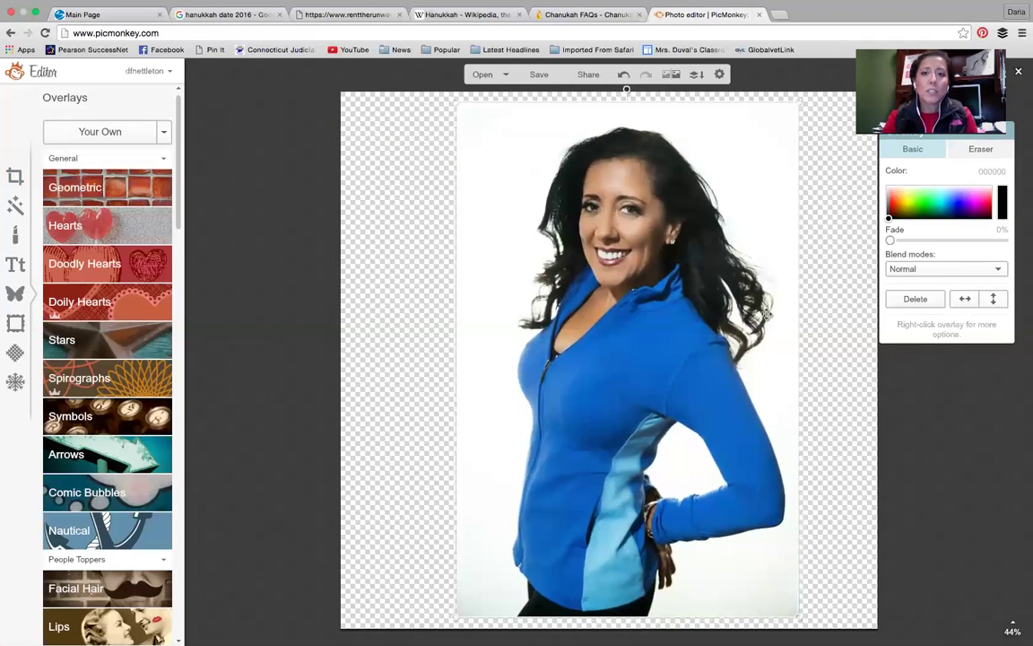
Erase the bulk of the white background around the woman's figure with eraser size 91 and hardness 100
click(979, 149)
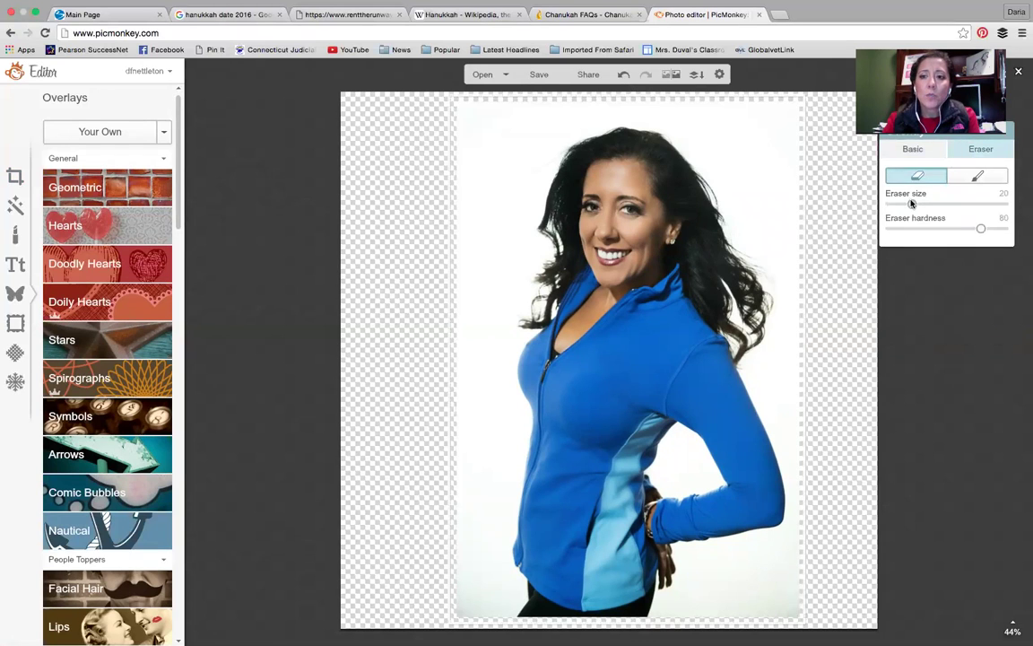
mouse_move(931, 205)
mouse_down()
mouse_move(989, 213)
mouse_move(985, 231)
mouse_move(1007, 235)
mouse_up()
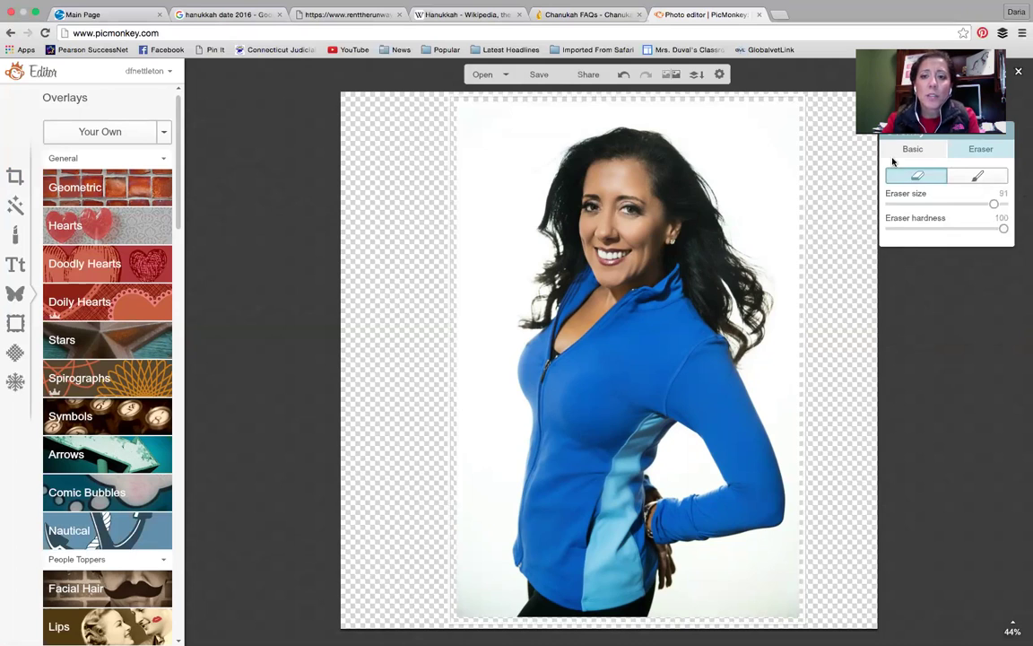
mouse_move(804, 125)
mouse_down()
mouse_move(725, 131)
mouse_move(769, 178)
mouse_move(781, 229)
mouse_move(793, 237)
mouse_move(804, 302)
mouse_move(799, 370)
mouse_up()
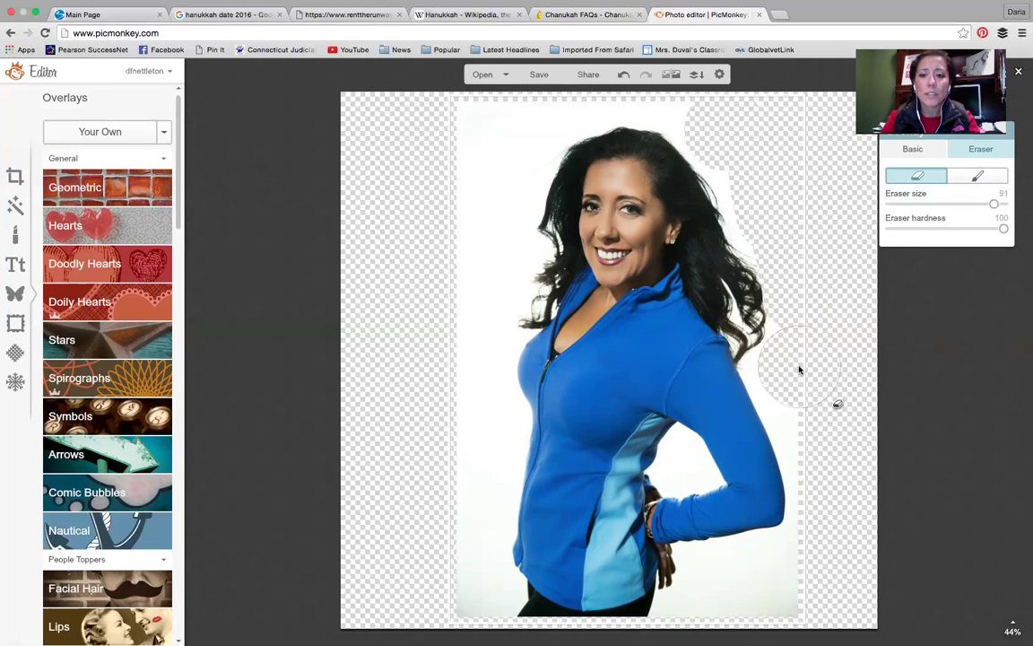
mouse_move(582, 141)
mouse_down()
mouse_move(536, 159)
mouse_move(529, 177)
mouse_move(498, 545)
mouse_move(502, 625)
mouse_move(505, 604)
mouse_move(517, 626)
mouse_move(505, 577)
mouse_move(529, 261)
mouse_move(547, 175)
mouse_move(601, 130)
mouse_move(661, 125)
mouse_move(638, 92)
mouse_move(638, 63)
mouse_move(631, 72)
mouse_move(678, 105)
mouse_move(705, 101)
mouse_move(744, 175)
mouse_up()
mouse_move(782, 212)
mouse_down()
mouse_move(822, 376)
mouse_move(817, 429)
mouse_move(847, 433)
mouse_move(842, 507)
mouse_move(812, 611)
mouse_move(754, 618)
mouse_move(754, 643)
mouse_up()
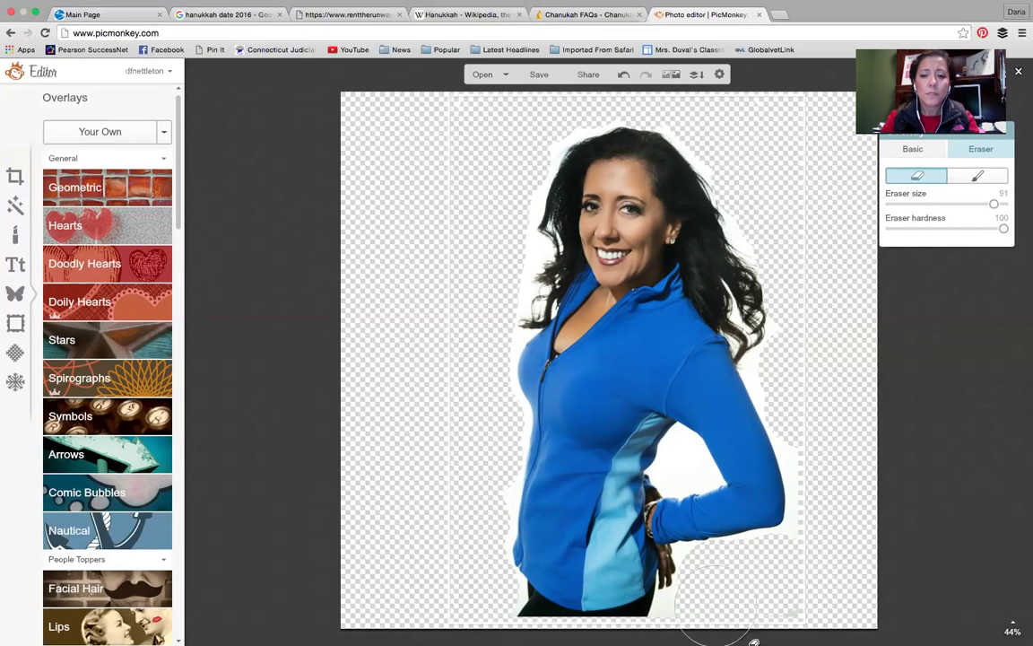
click(828, 522)
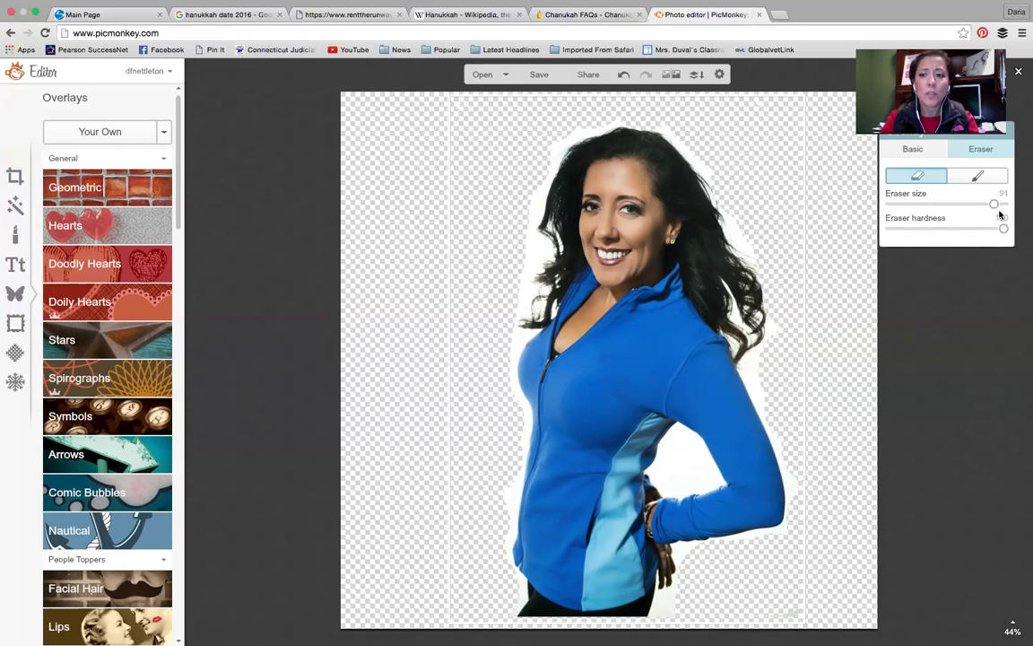
Set the eraser size to 61 and erase the white areas inside the bent arm and beside the shoulder
mouse_move(993, 204)
mouse_down()
mouse_move(943, 207)
mouse_move(954, 208)
mouse_up()
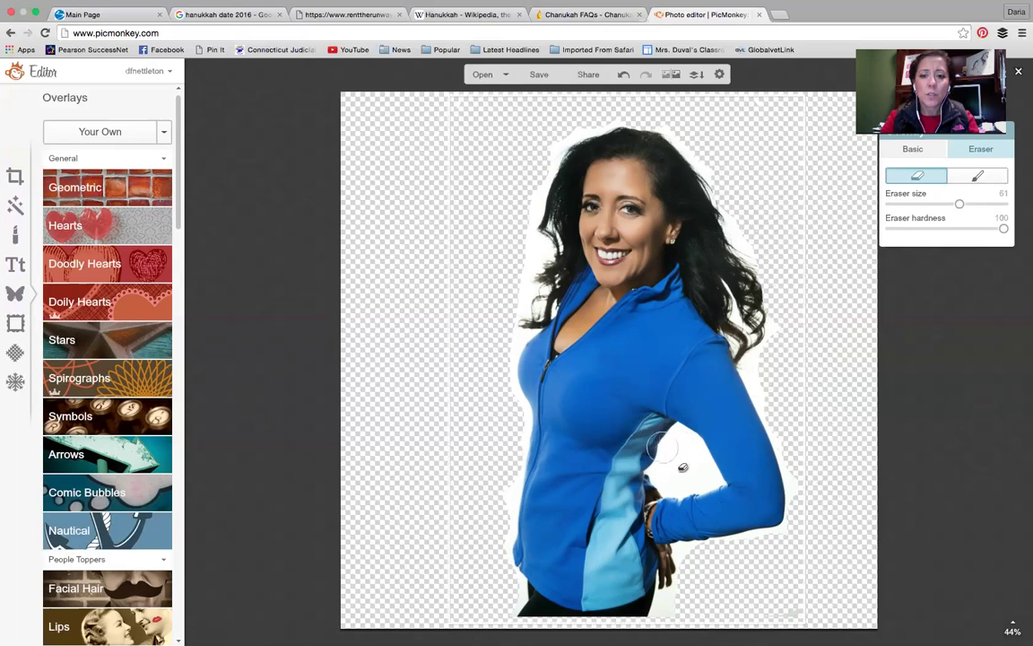
mouse_move(697, 468)
mouse_down()
mouse_move(692, 492)
mouse_move(710, 487)
mouse_up()
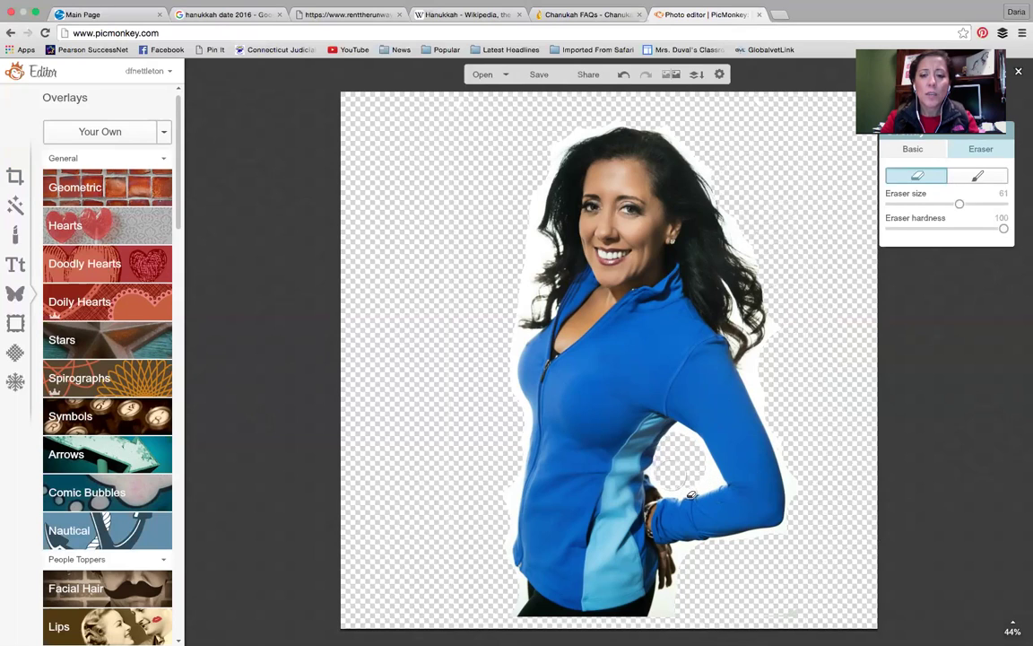
click(748, 393)
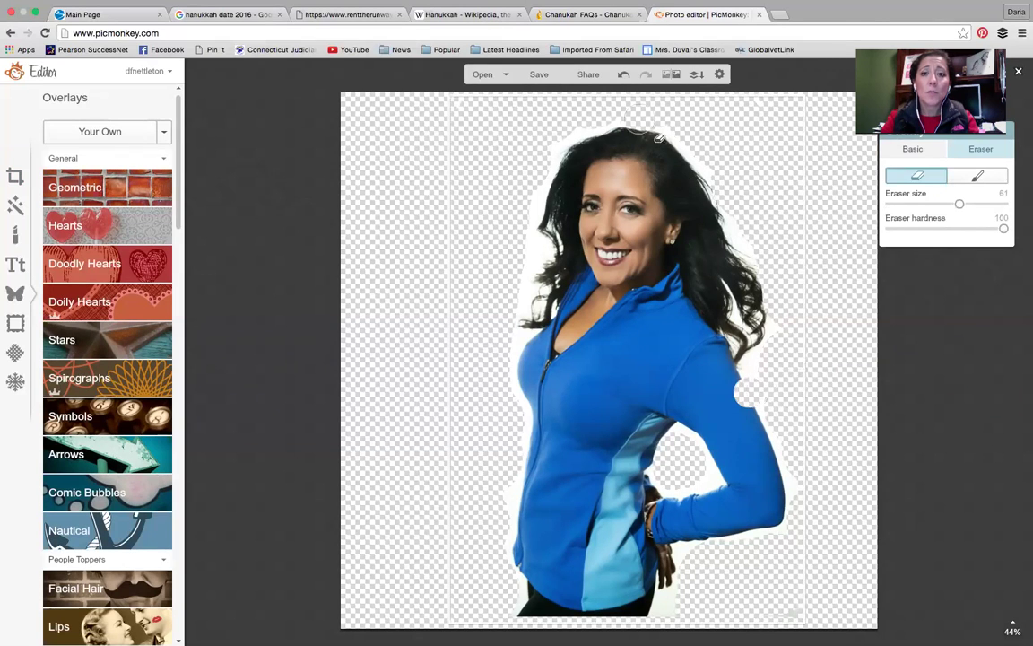
click(623, 76)
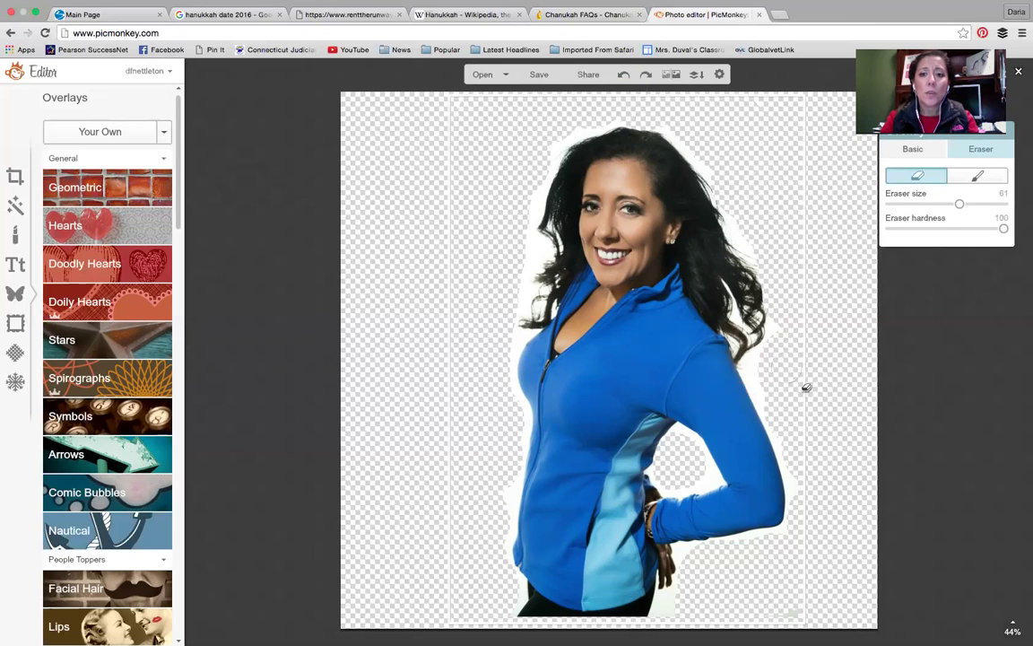
click(755, 368)
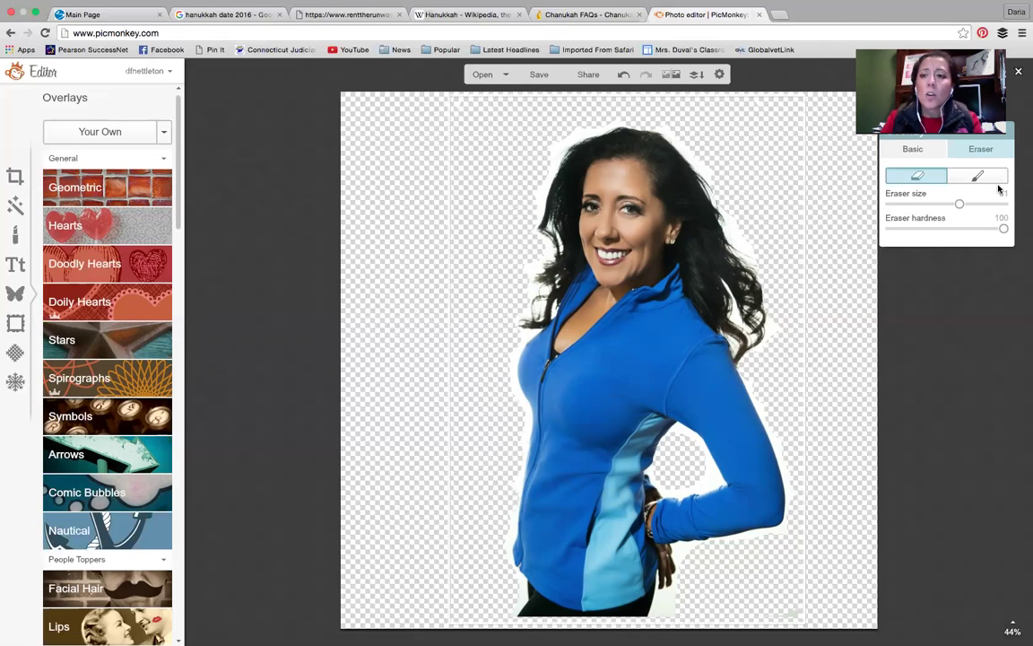
Erase the white edge along the upper front of the jacket using eraser hardness 17 and size 40
drag(958, 205, 943, 204)
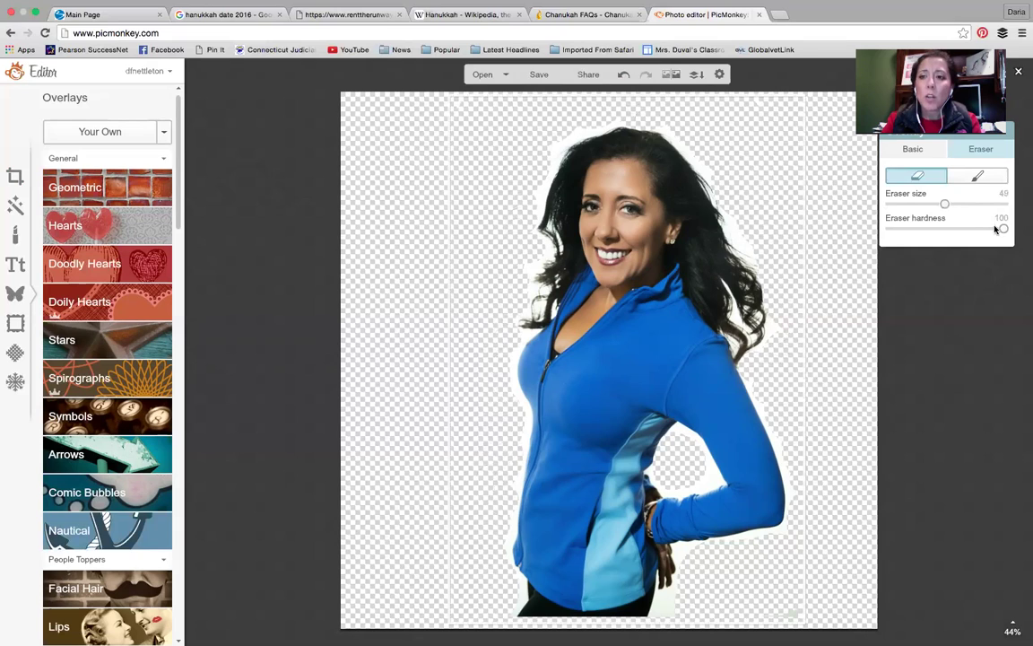
drag(1002, 229, 909, 231)
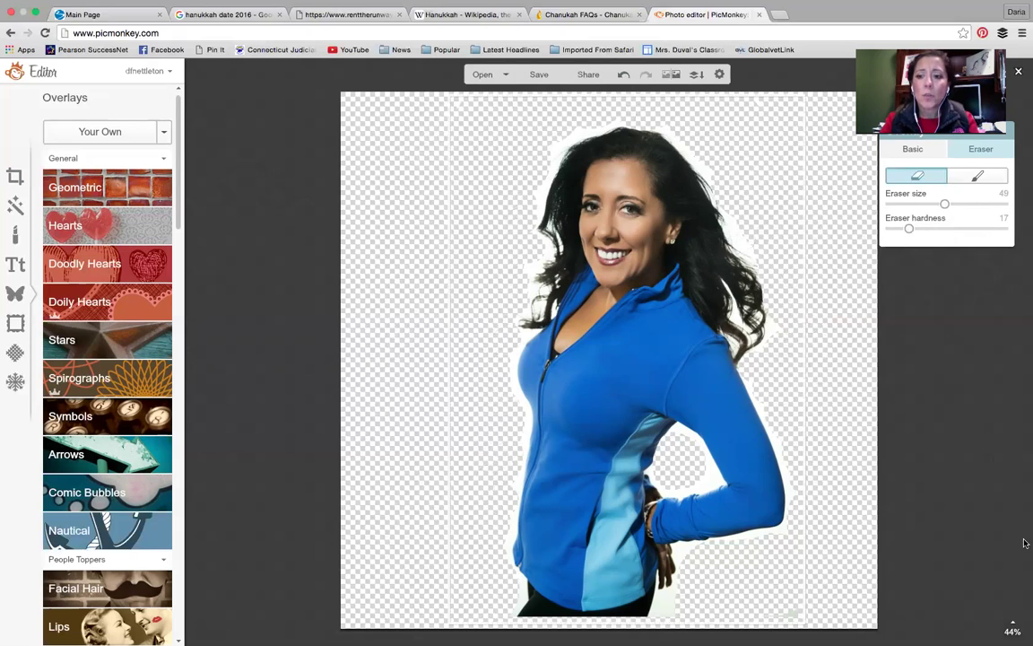
mouse_move(1012, 625)
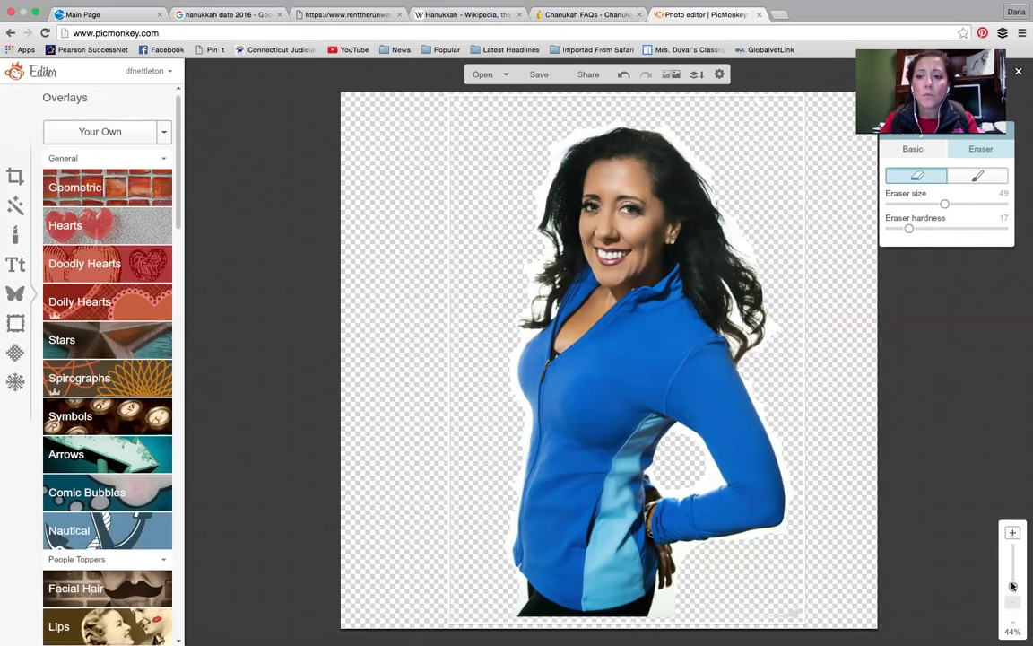
drag(1013, 589, 1013, 584)
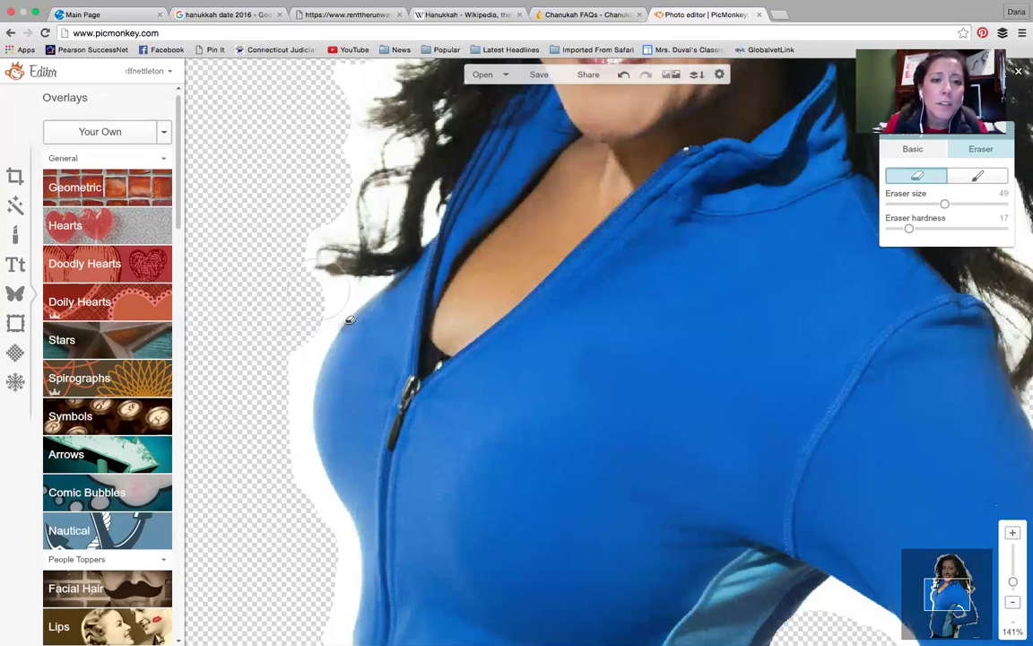
drag(943, 206, 933, 205)
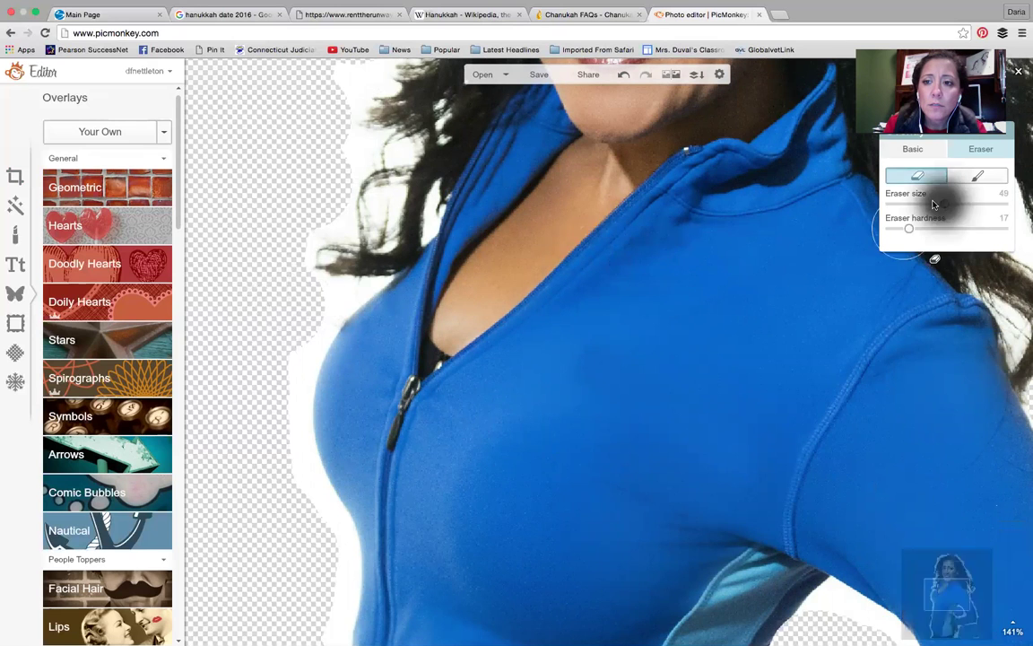
mouse_move(390, 282)
mouse_down()
mouse_move(346, 269)
mouse_move(327, 282)
mouse_move(300, 349)
mouse_move(321, 388)
mouse_move(310, 440)
mouse_move(320, 491)
mouse_move(348, 542)
mouse_move(349, 642)
mouse_up()
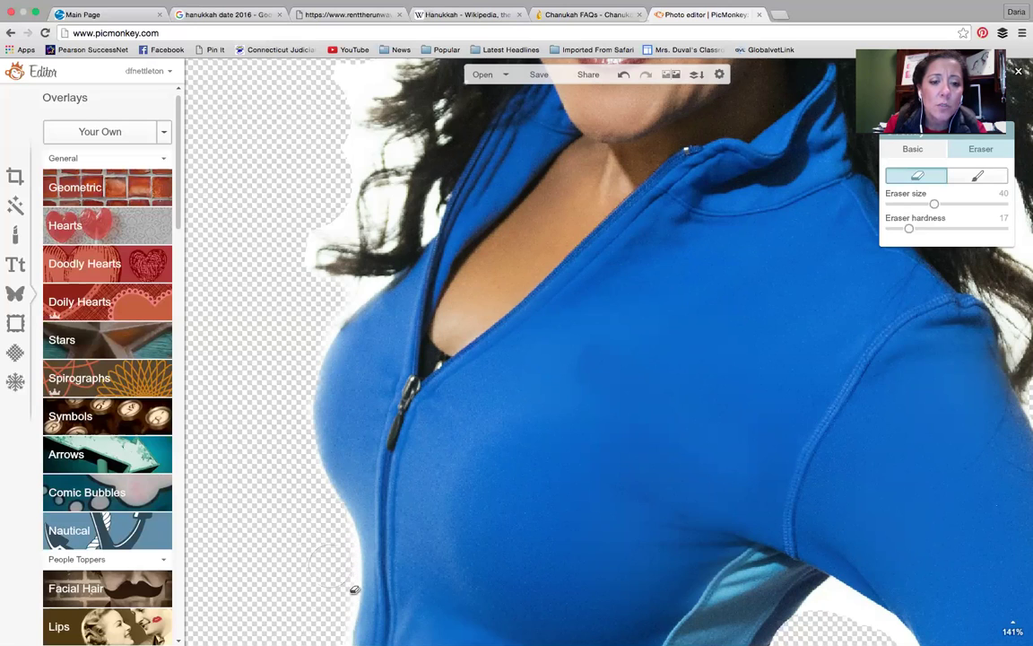
Erase the white background around the loose curls beside the jacket collar, reducing the eraser size to 27
drag(324, 244, 329, 267)
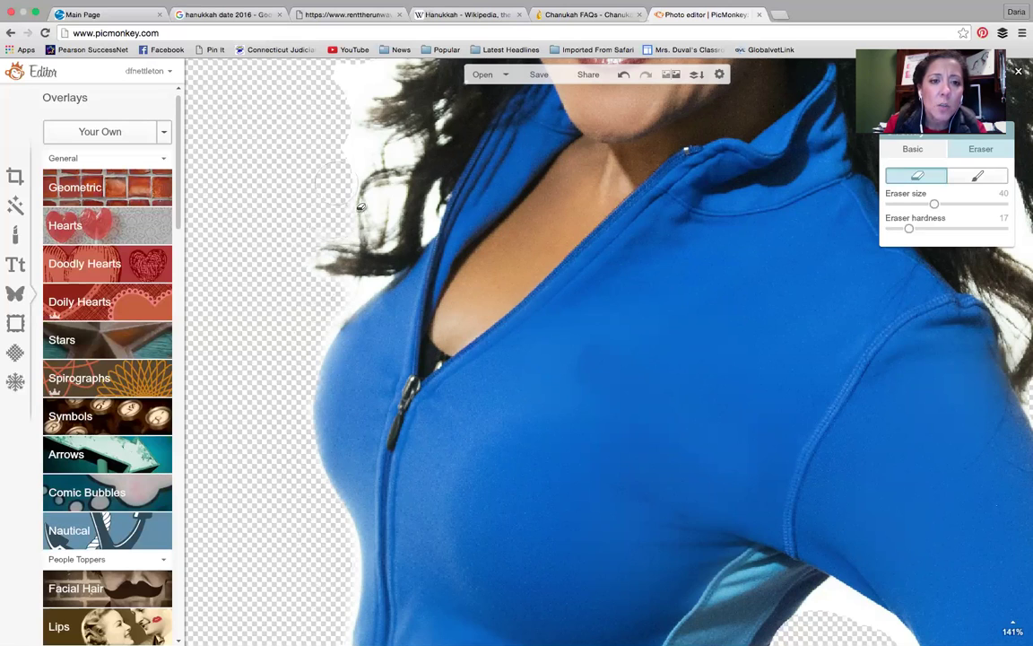
mouse_move(339, 146)
mouse_down()
mouse_move(377, 160)
mouse_move(379, 115)
mouse_move(367, 94)
mouse_move(397, 99)
mouse_up()
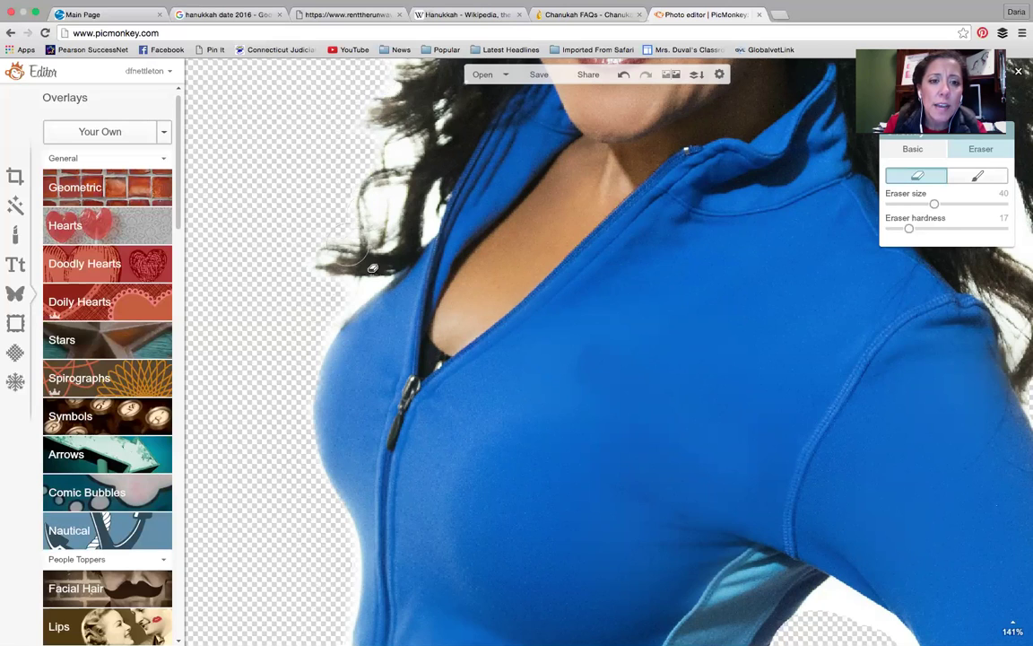
mouse_move(364, 314)
mouse_down()
mouse_move(344, 341)
mouse_move(376, 318)
mouse_move(336, 307)
mouse_move(336, 275)
mouse_move(406, 231)
mouse_move(399, 180)
mouse_move(424, 197)
mouse_up()
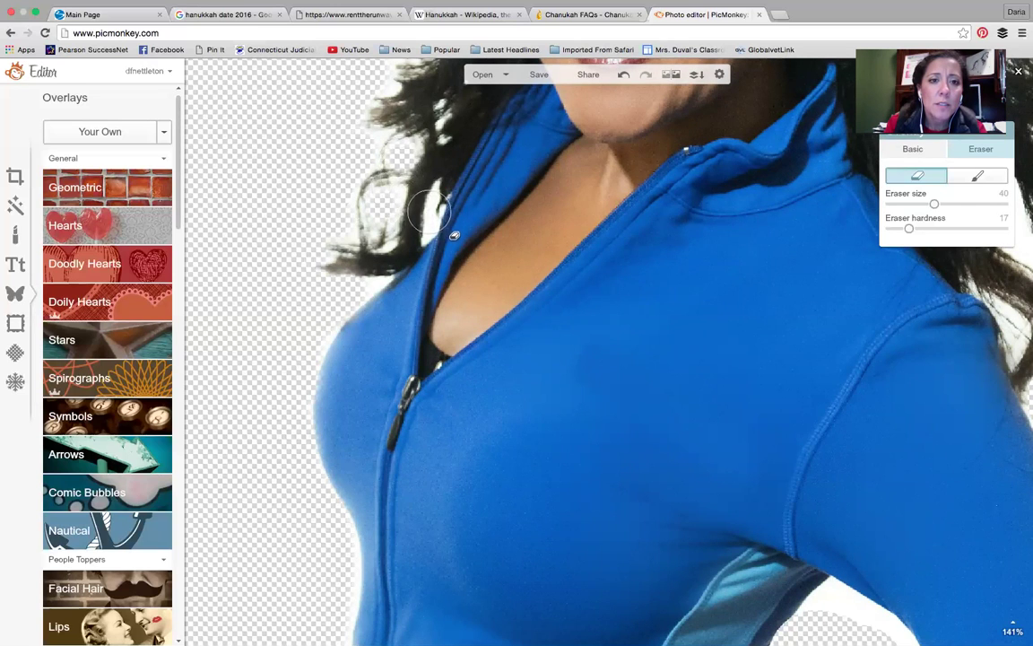
drag(933, 205, 918, 205)
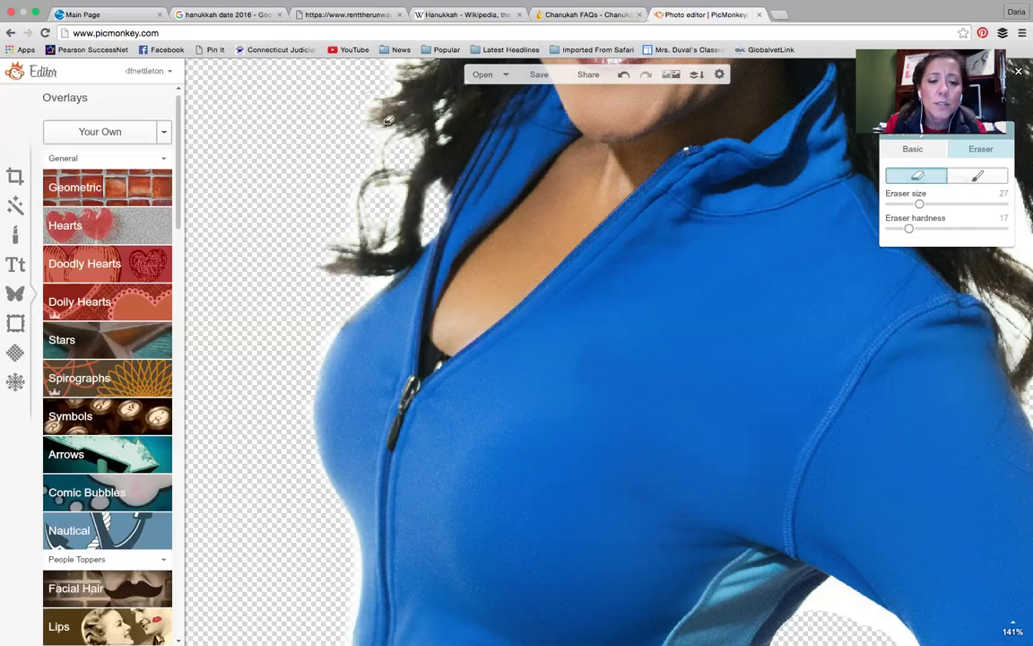
mouse_move(302, 628)
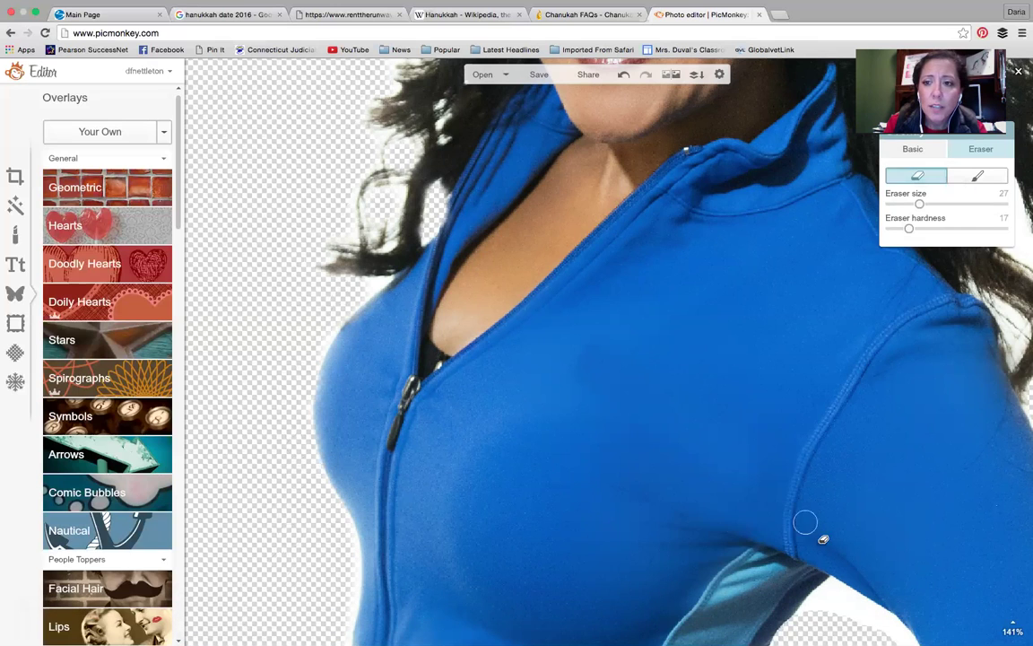
Erase the white fringe along the front edge of the jacket from below the chest down to the hem
mouse_move(1030, 642)
mouse_move(1013, 625)
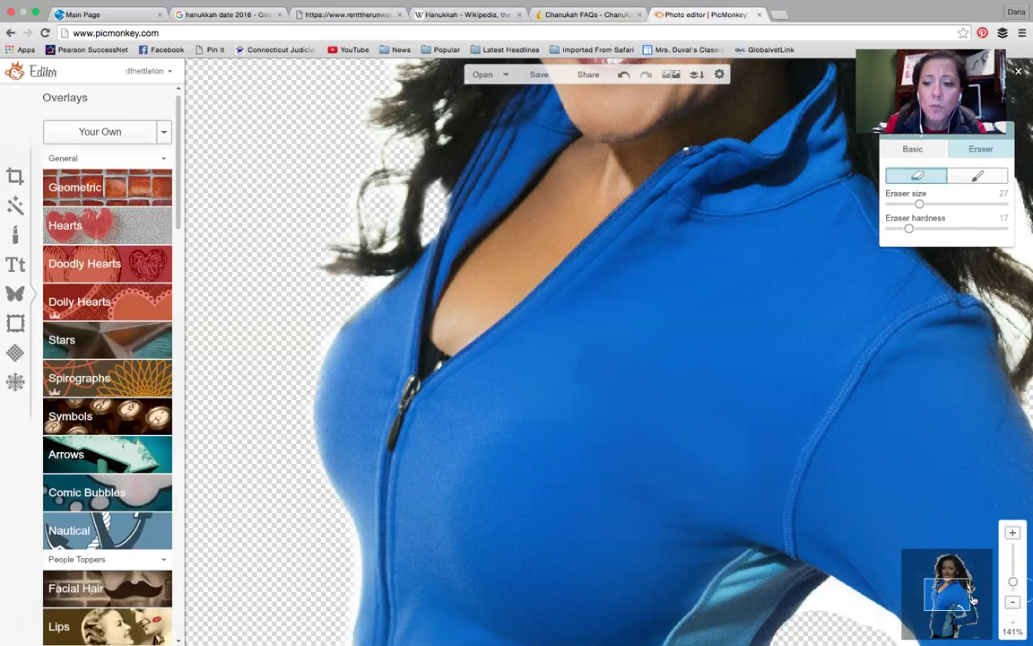
drag(953, 608, 951, 625)
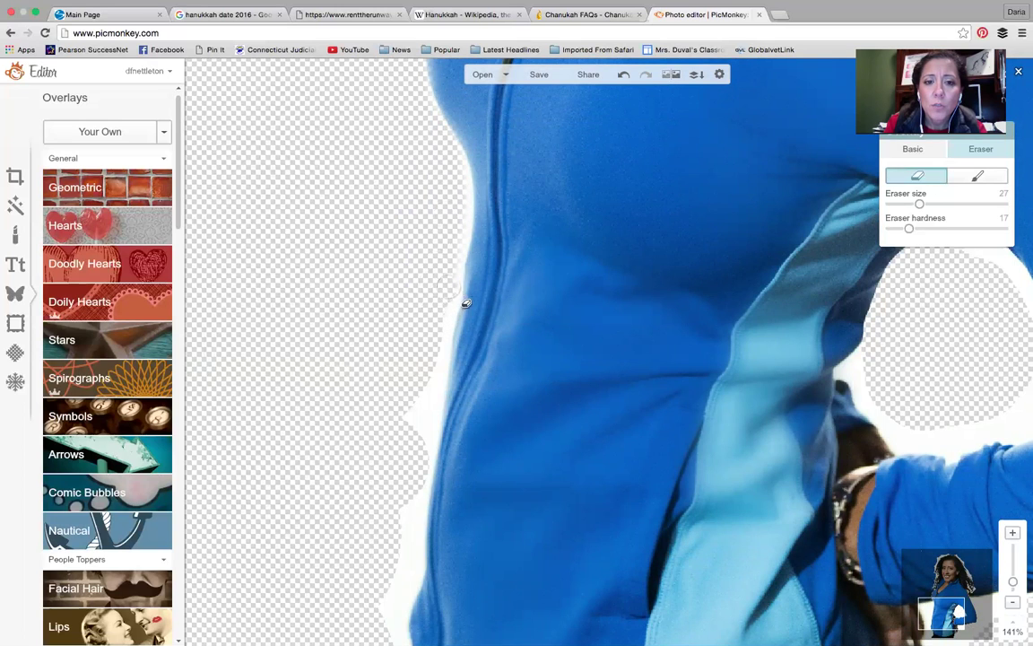
drag(454, 342, 437, 462)
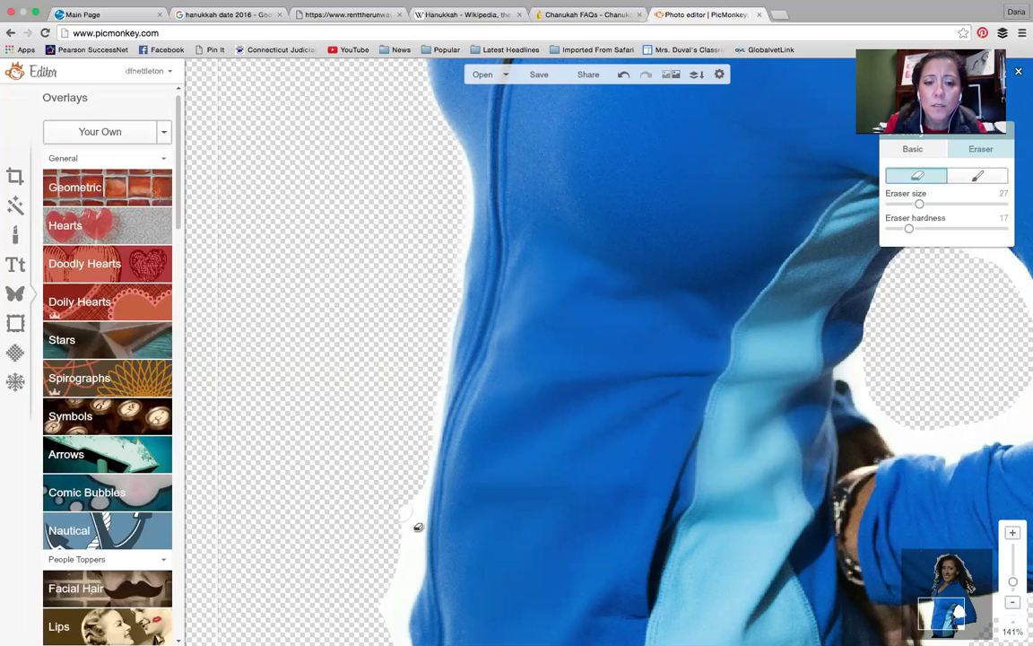
drag(431, 515, 424, 603)
drag(426, 530, 409, 644)
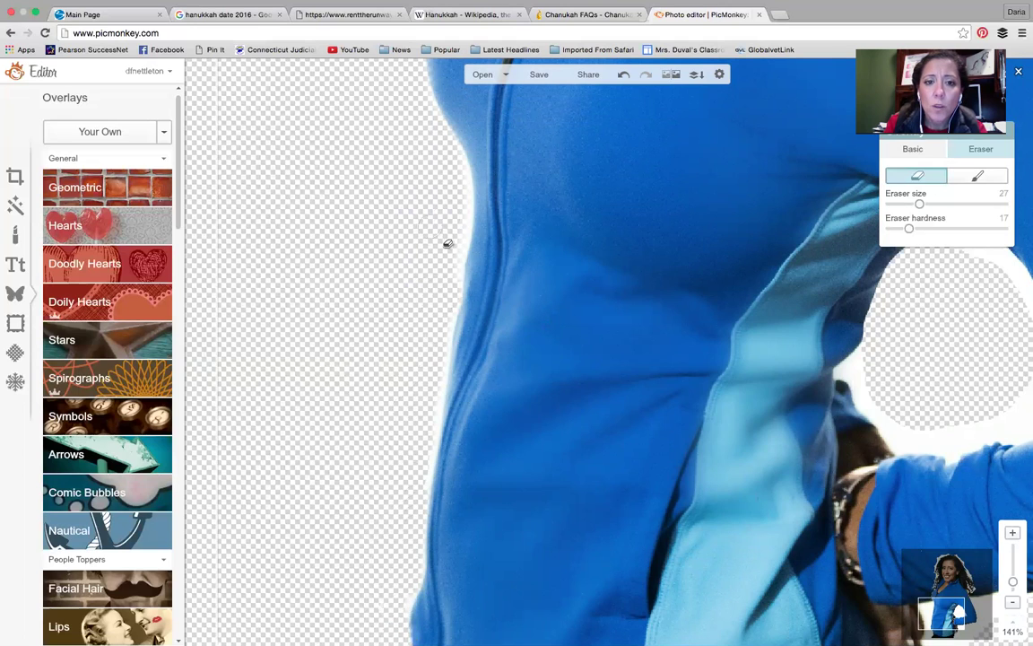
mouse_move(476, 183)
mouse_down()
mouse_move(454, 274)
mouse_move(474, 292)
mouse_move(472, 312)
mouse_move(455, 395)
mouse_move(436, 376)
mouse_move(446, 433)
mouse_up()
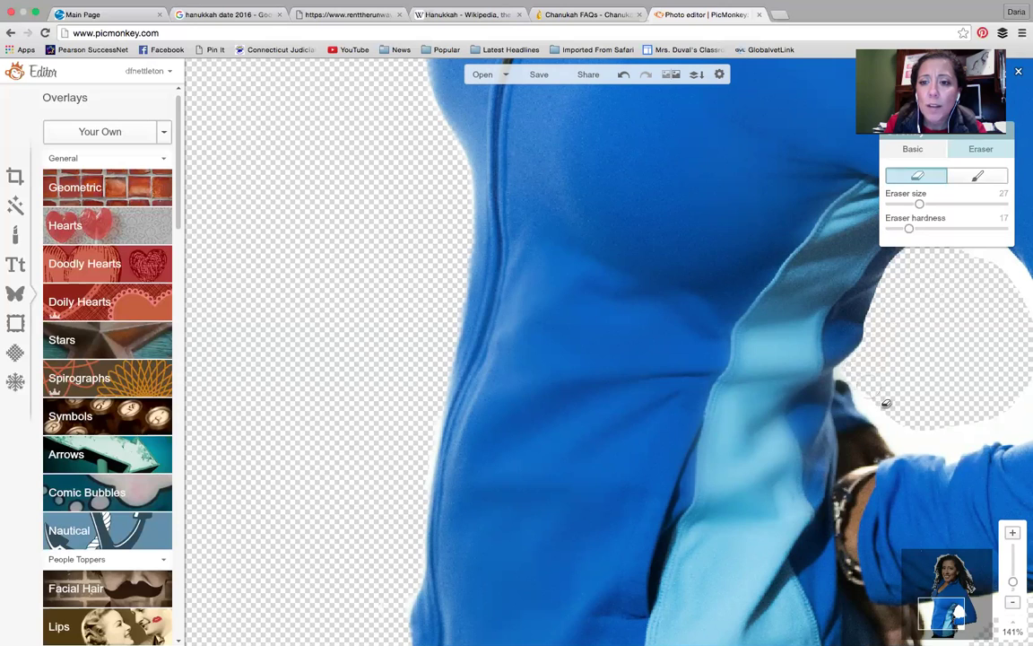
Erase leftover white inside the bent arm above the forearm and around the jacket's front hem
mouse_move(872, 397)
mouse_down()
mouse_move(907, 443)
mouse_move(958, 445)
mouse_move(1019, 418)
mouse_move(957, 418)
mouse_move(941, 430)
mouse_move(990, 432)
mouse_up()
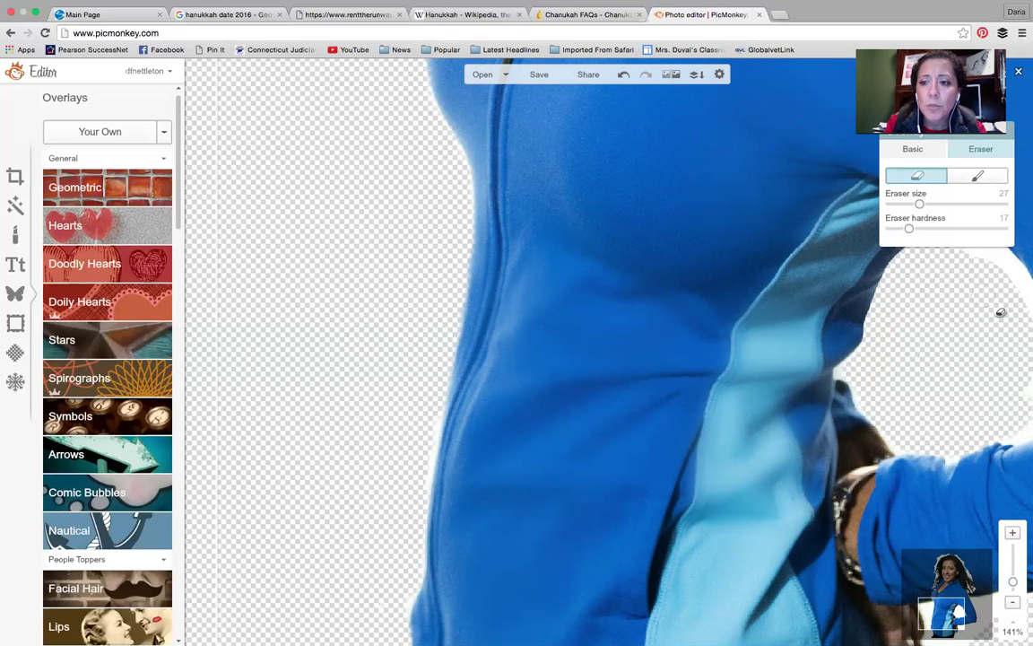
drag(997, 280, 1028, 289)
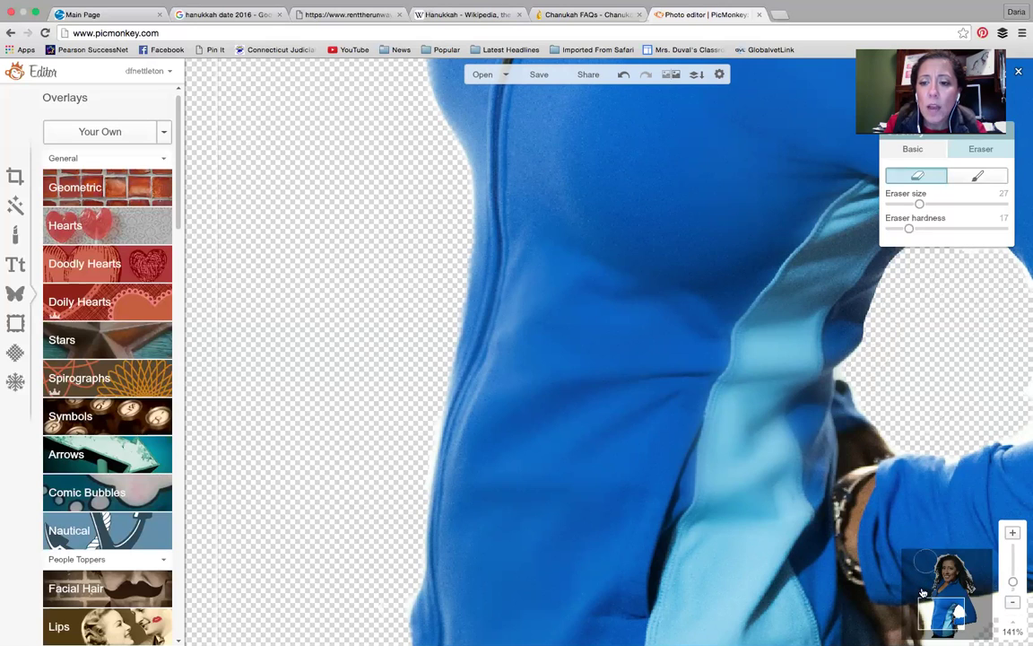
drag(934, 608, 933, 619)
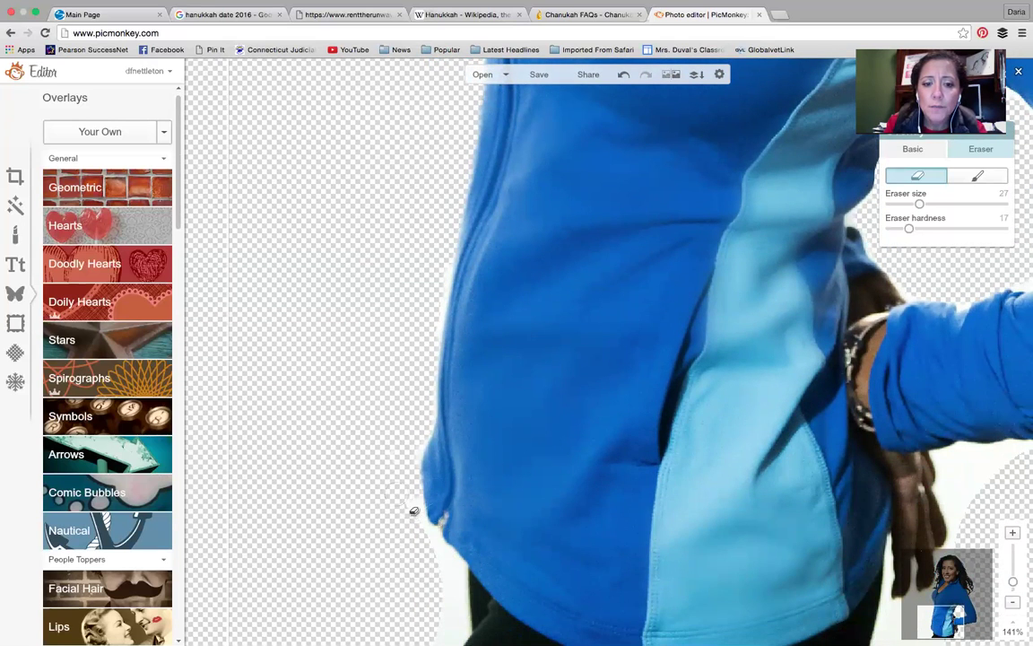
mouse_move(431, 465)
mouse_down()
mouse_move(405, 520)
mouse_move(449, 563)
mouse_move(468, 637)
mouse_up()
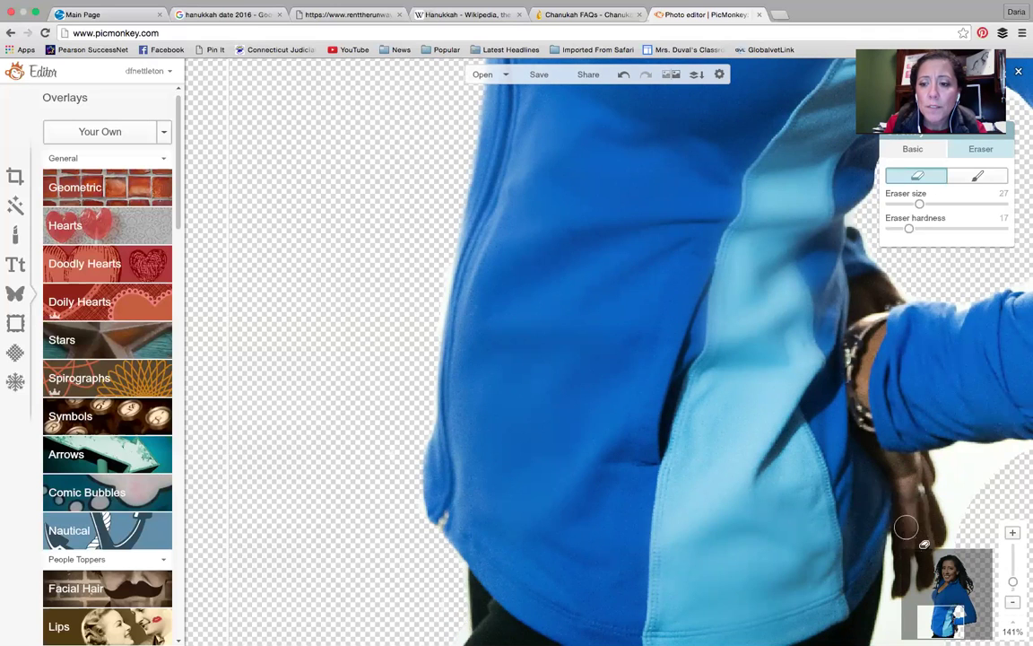
Erase the remaining white below the armpit and along the inner side of the upper arm
drag(938, 619, 945, 607)
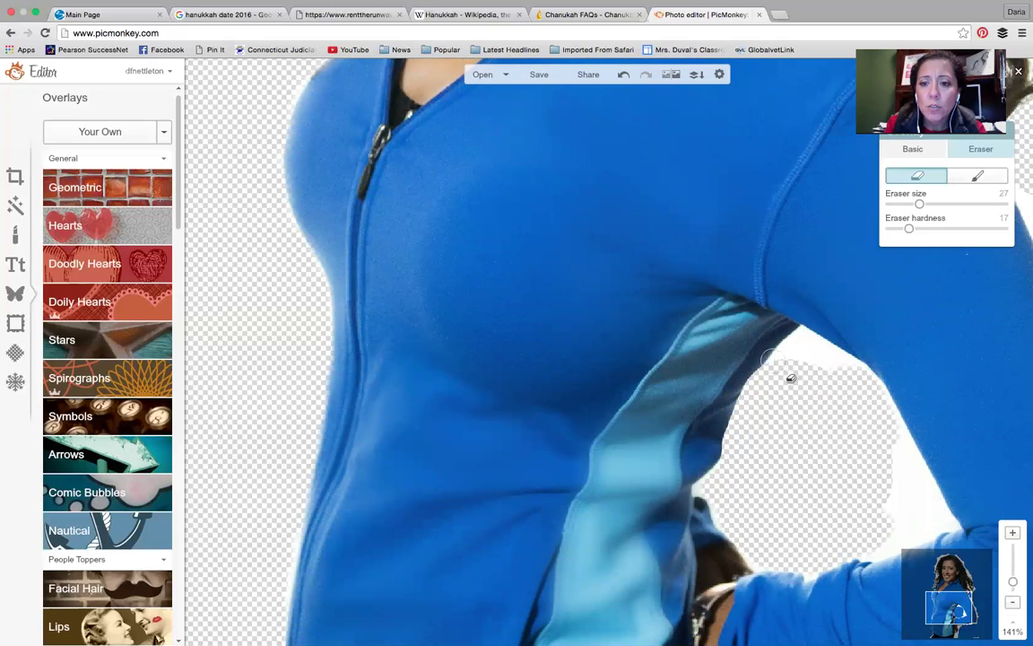
mouse_move(799, 380)
mouse_down()
mouse_move(824, 358)
mouse_move(857, 386)
mouse_move(819, 371)
mouse_move(873, 419)
mouse_up()
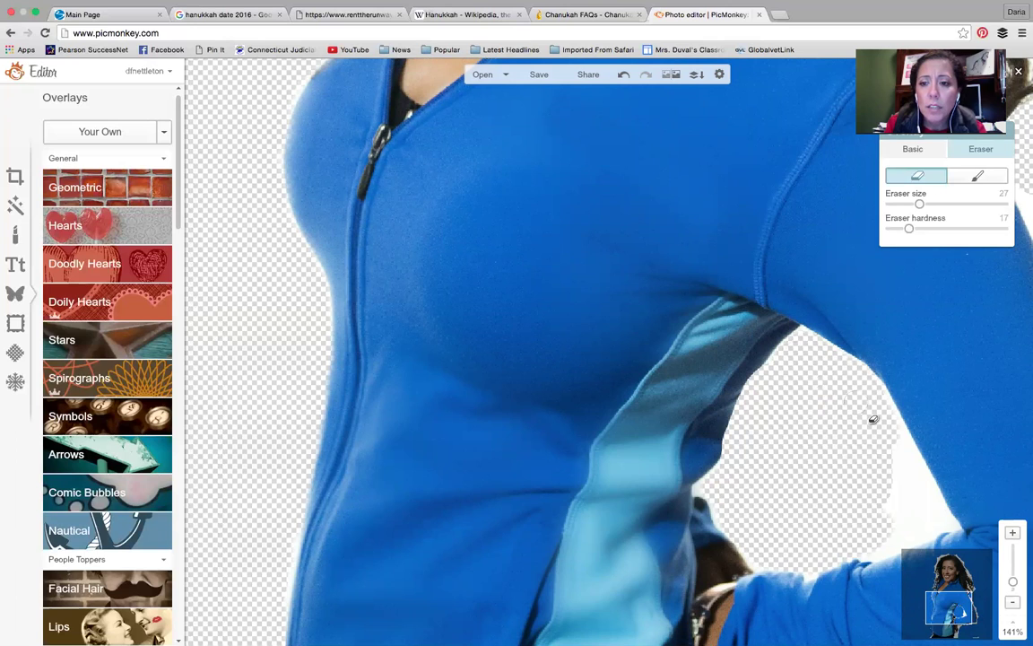
mouse_move(910, 457)
mouse_down()
mouse_move(958, 540)
mouse_move(940, 534)
mouse_move(903, 555)
mouse_move(927, 492)
mouse_move(911, 491)
mouse_move(905, 521)
mouse_up()
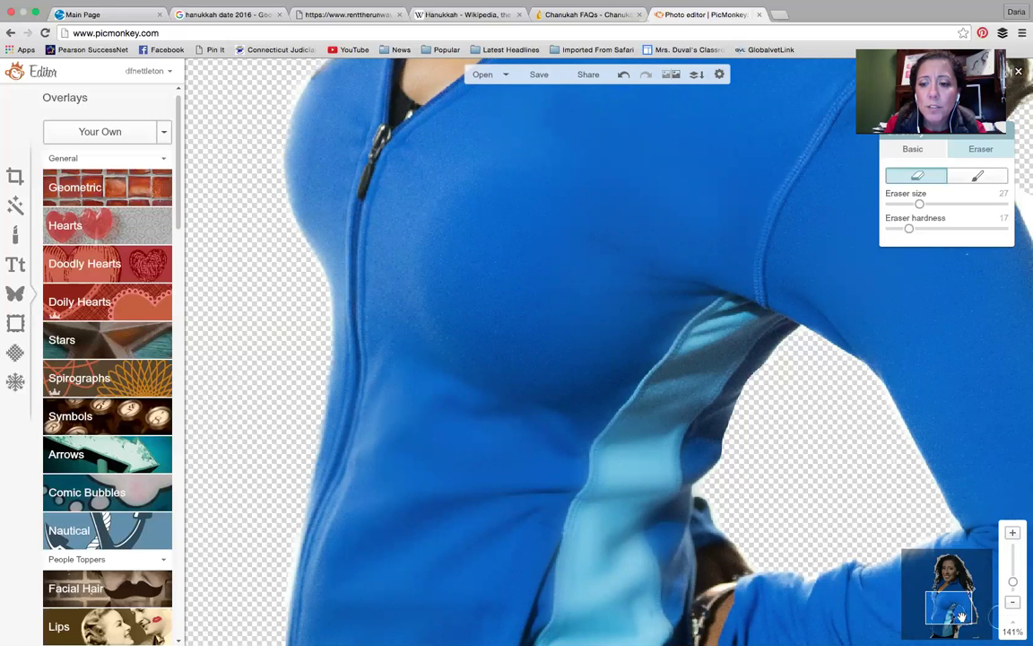
Erase the white edge along the outer sleeve, around the elbow and beneath the forearm down to the hand
drag(961, 619, 977, 621)
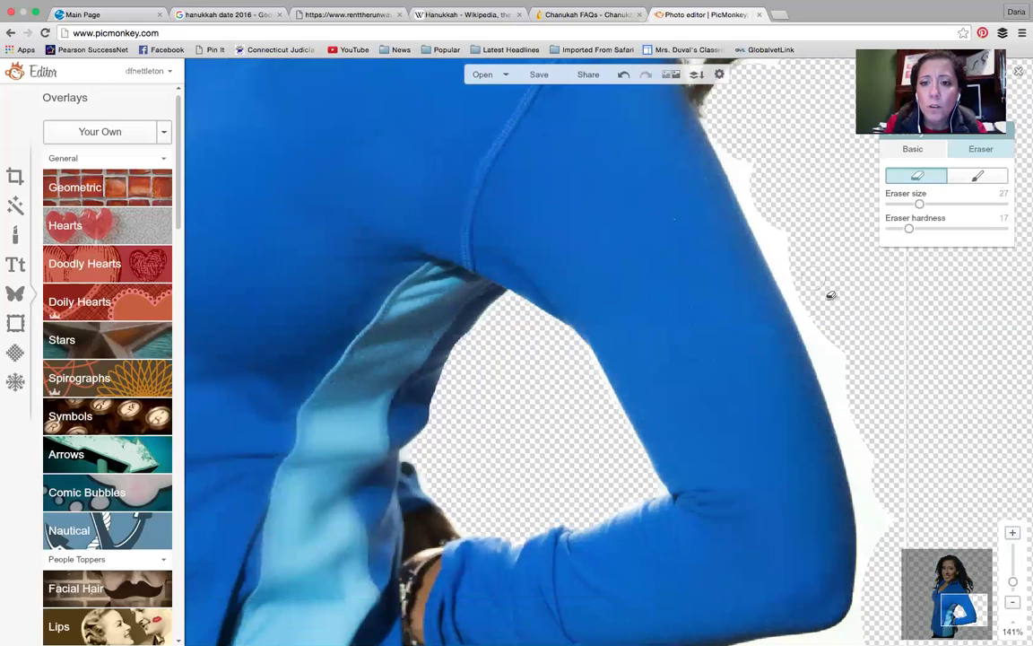
mouse_move(709, 103)
mouse_down()
mouse_move(746, 174)
mouse_move(842, 377)
mouse_move(863, 499)
mouse_move(887, 550)
mouse_move(891, 481)
mouse_move(890, 611)
mouse_move(875, 641)
mouse_move(843, 633)
mouse_up()
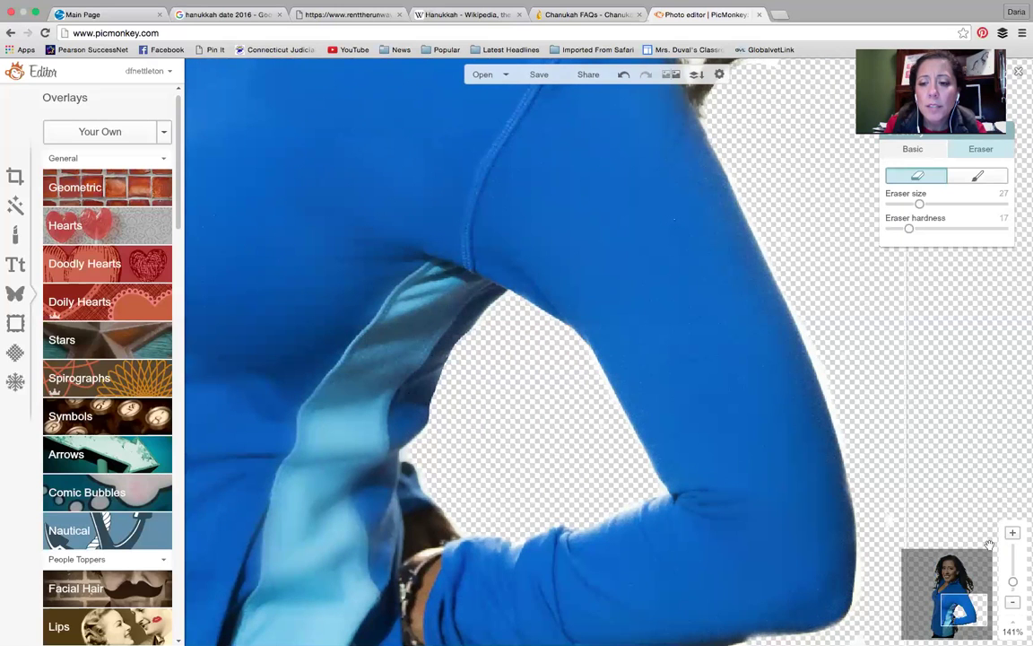
drag(960, 610, 960, 613)
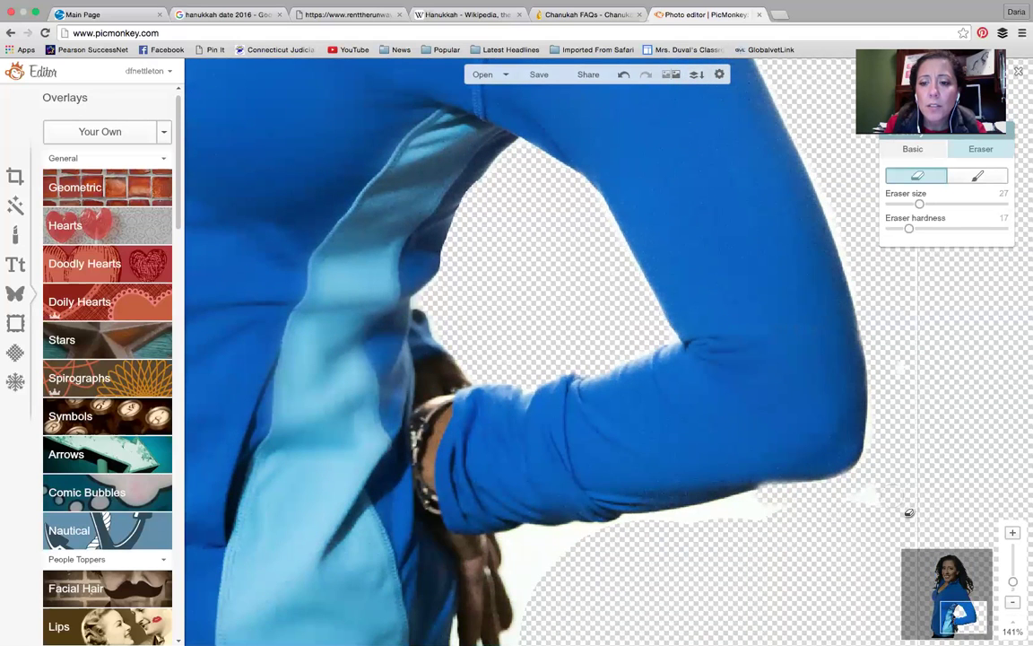
mouse_move(851, 521)
mouse_down()
mouse_move(643, 531)
mouse_move(656, 544)
mouse_move(781, 521)
mouse_up()
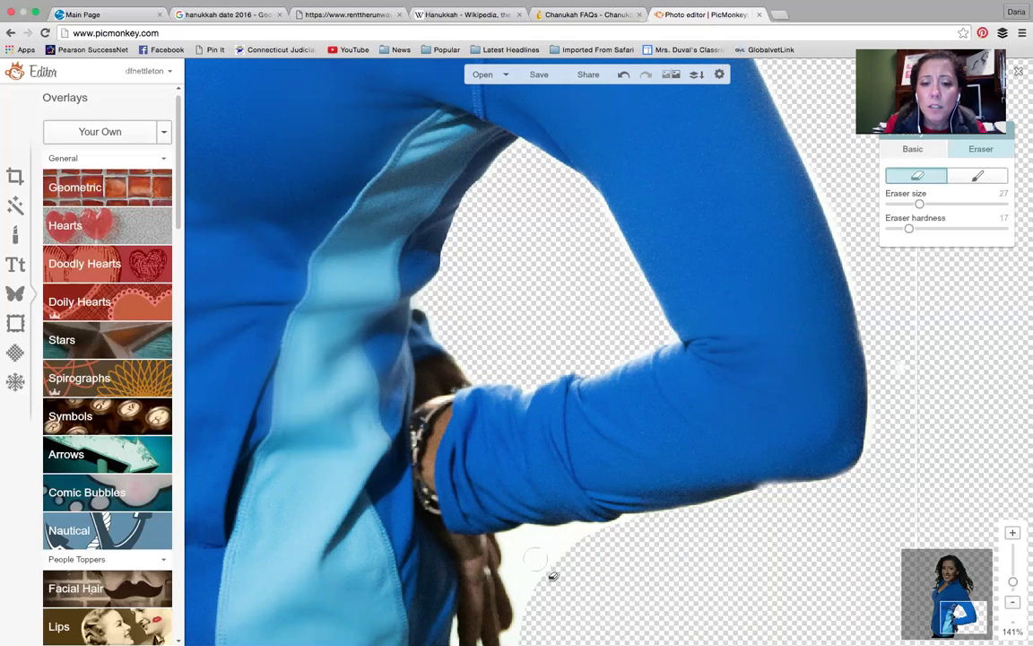
mouse_move(619, 550)
mouse_down()
mouse_move(518, 545)
mouse_move(527, 537)
mouse_move(507, 552)
mouse_move(539, 599)
mouse_move(554, 537)
mouse_move(582, 587)
mouse_move(529, 586)
mouse_move(538, 641)
mouse_up()
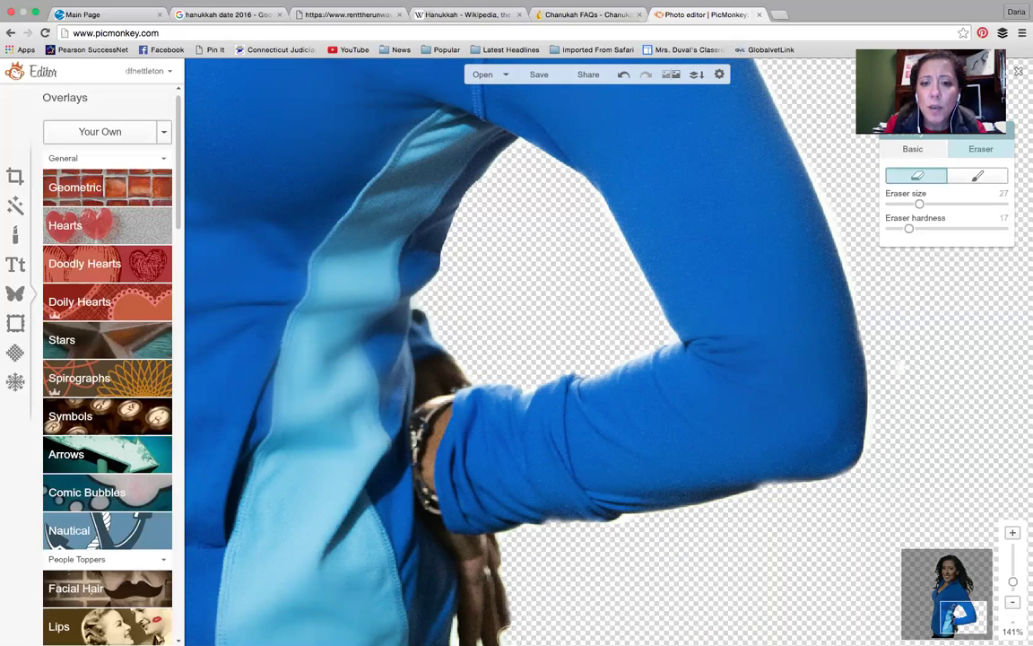
Erase the white halo around the crown of the hair and down the outer strands behind the ear
drag(971, 617, 951, 569)
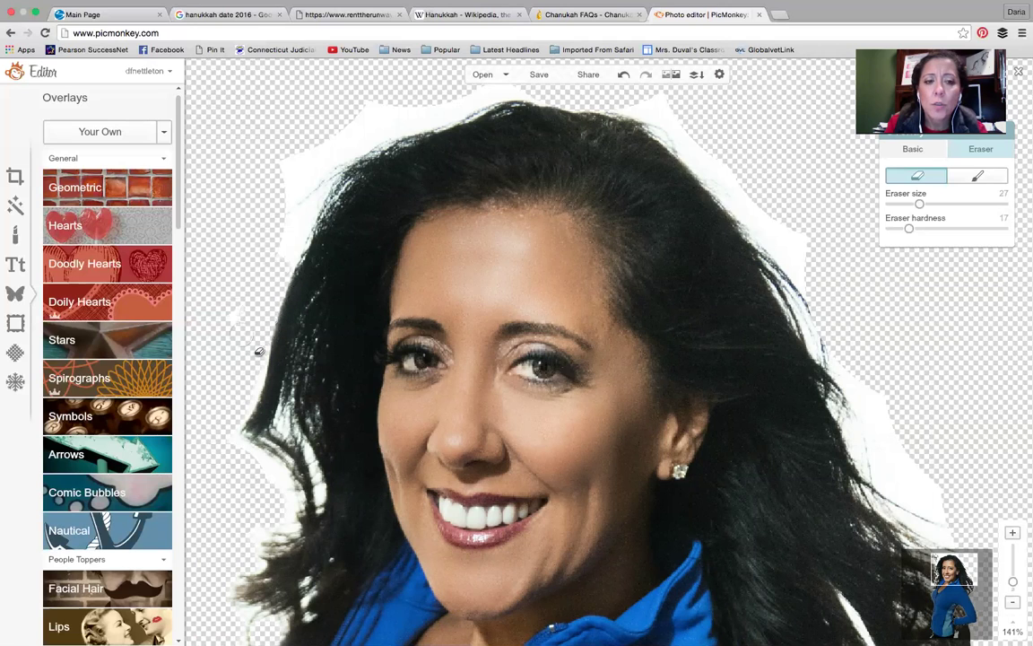
mouse_move(281, 246)
mouse_down()
mouse_move(301, 273)
mouse_move(301, 204)
mouse_move(339, 139)
mouse_move(288, 161)
mouse_move(296, 213)
mouse_move(306, 171)
mouse_move(303, 235)
mouse_up()
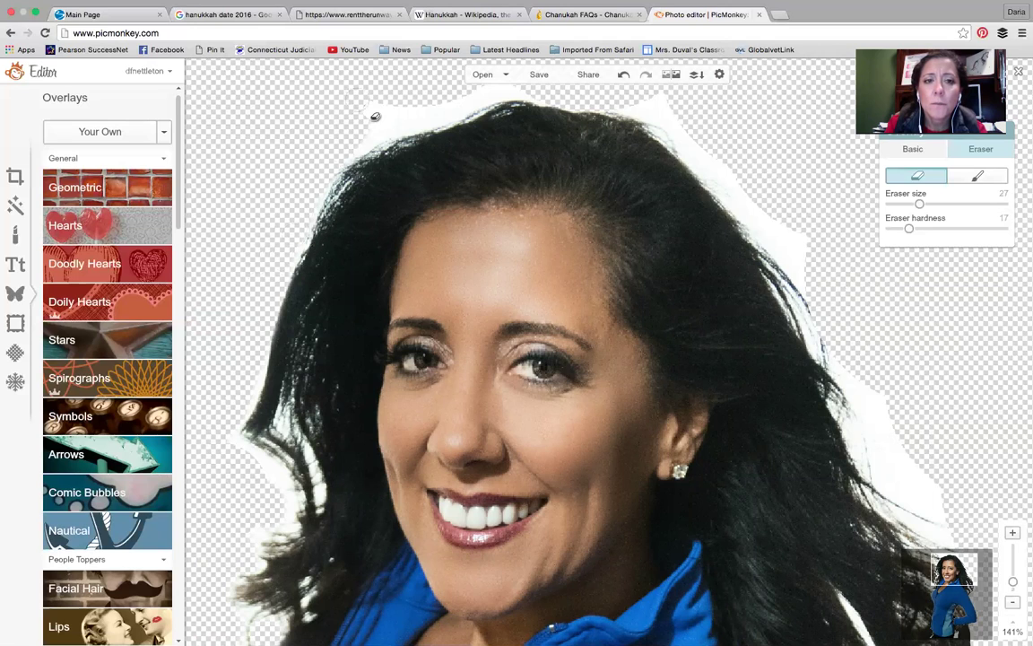
mouse_move(369, 154)
mouse_down()
mouse_move(361, 124)
mouse_move(408, 106)
mouse_move(488, 114)
mouse_move(499, 88)
mouse_move(520, 101)
mouse_move(402, 116)
mouse_move(389, 127)
mouse_move(433, 117)
mouse_up()
mouse_move(558, 108)
mouse_down()
mouse_move(656, 109)
mouse_move(644, 119)
mouse_move(668, 123)
mouse_move(650, 109)
mouse_move(660, 114)
mouse_move(808, 287)
mouse_move(789, 239)
mouse_up()
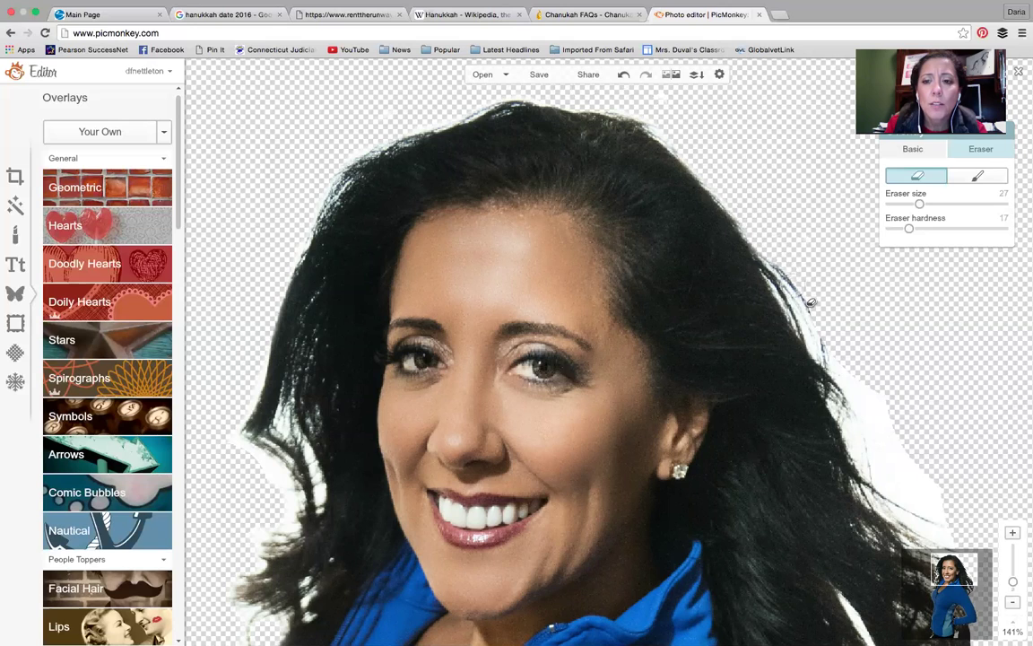
mouse_move(810, 307)
mouse_down()
mouse_move(886, 418)
mouse_move(932, 462)
mouse_move(942, 497)
mouse_move(925, 486)
mouse_move(909, 499)
mouse_move(880, 466)
mouse_move(893, 459)
mouse_move(913, 470)
mouse_move(928, 498)
mouse_up()
mouse_move(877, 442)
mouse_down()
mouse_move(863, 437)
mouse_move(867, 458)
mouse_move(898, 495)
mouse_up()
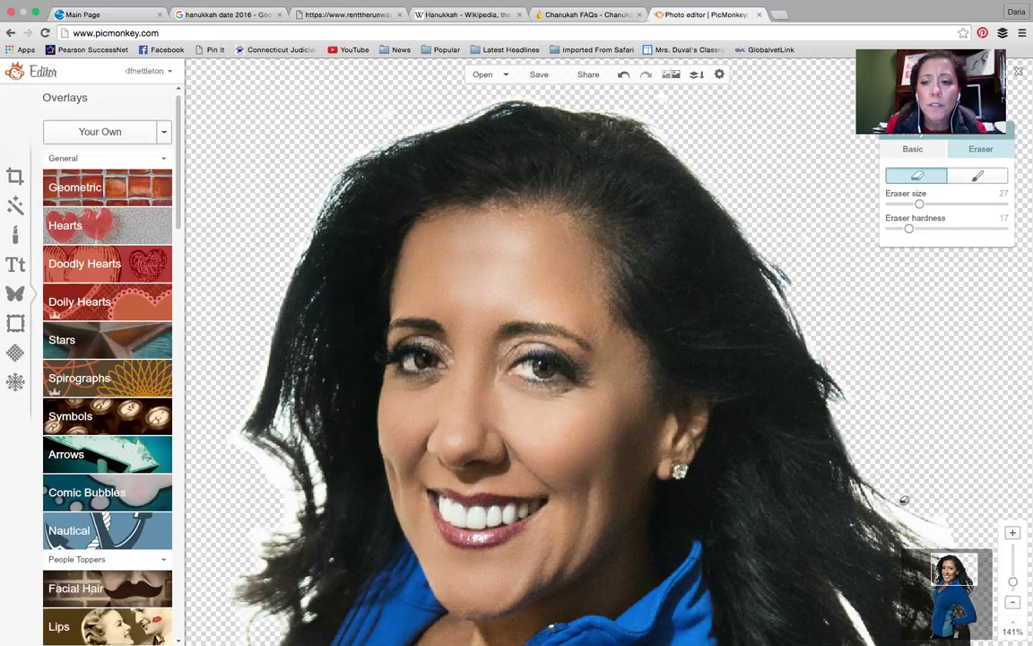
drag(957, 567, 978, 594)
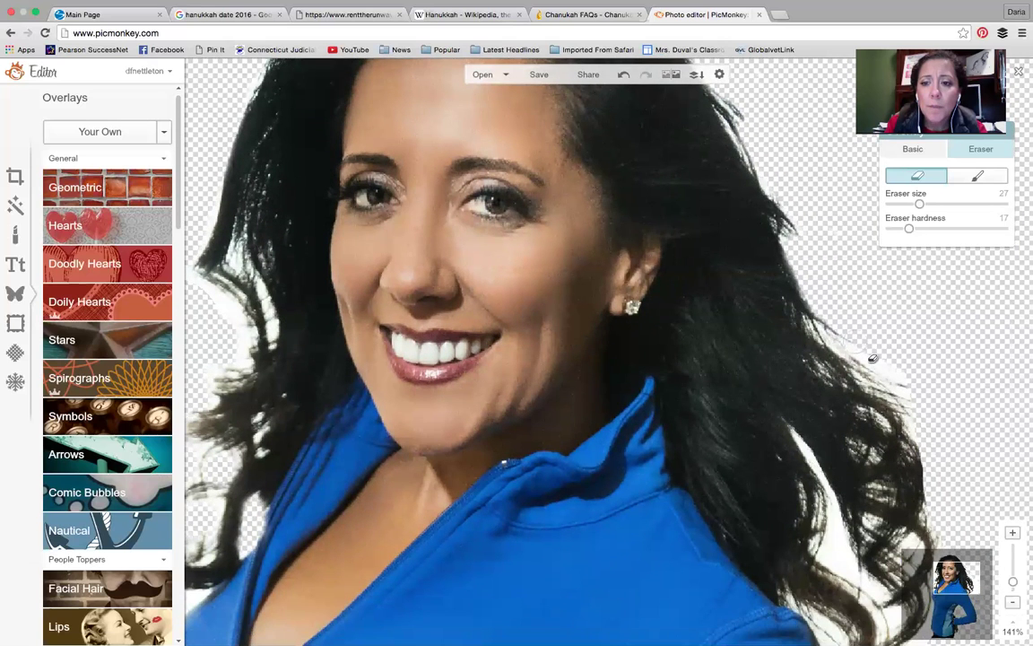
drag(875, 359, 940, 435)
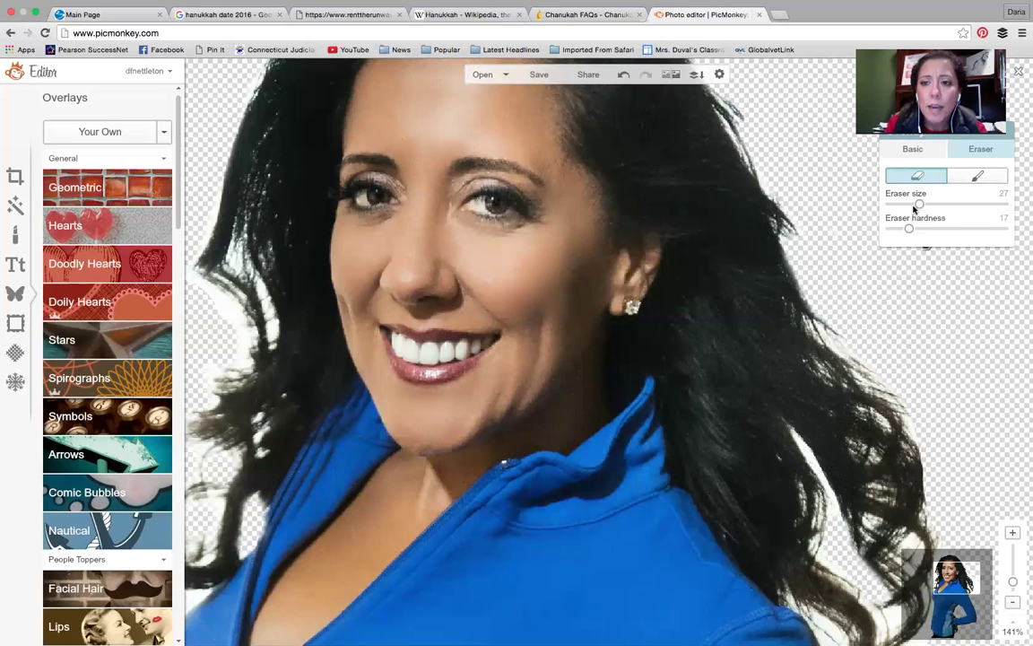
Set the eraser size to 48 and erase the white patch outside the lower curls behind the shoulder
drag(918, 206, 906, 205)
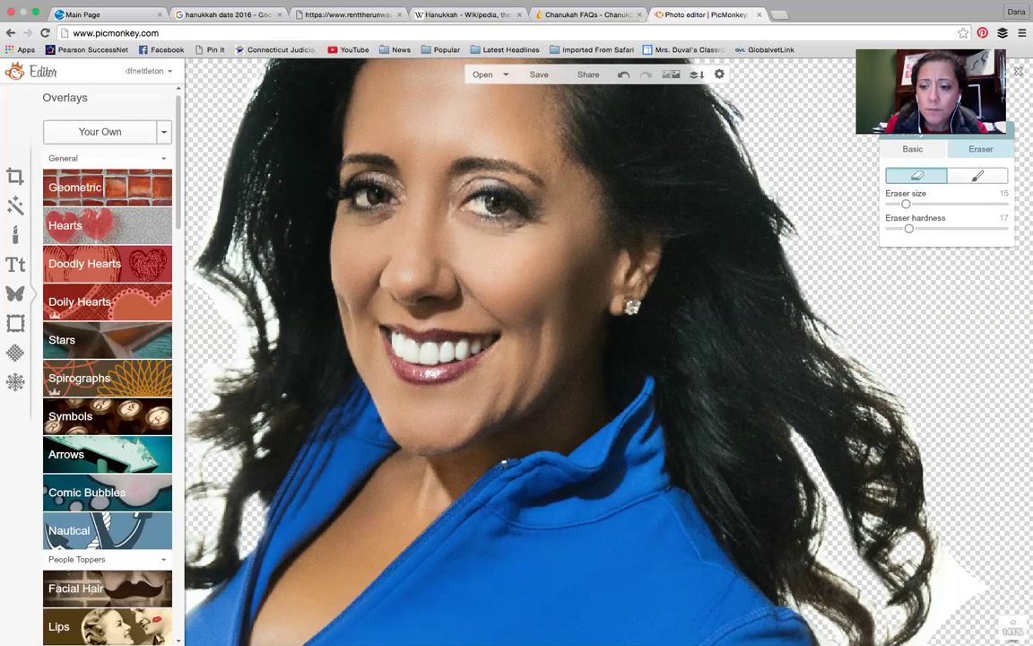
mouse_move(998, 615)
drag(970, 587, 973, 594)
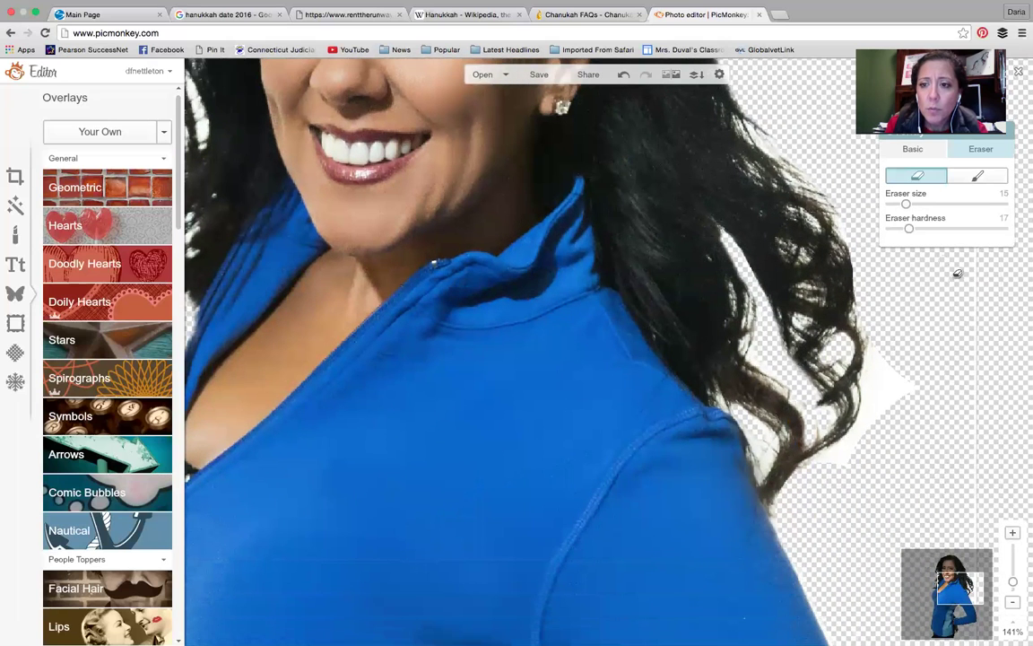
drag(906, 204, 944, 204)
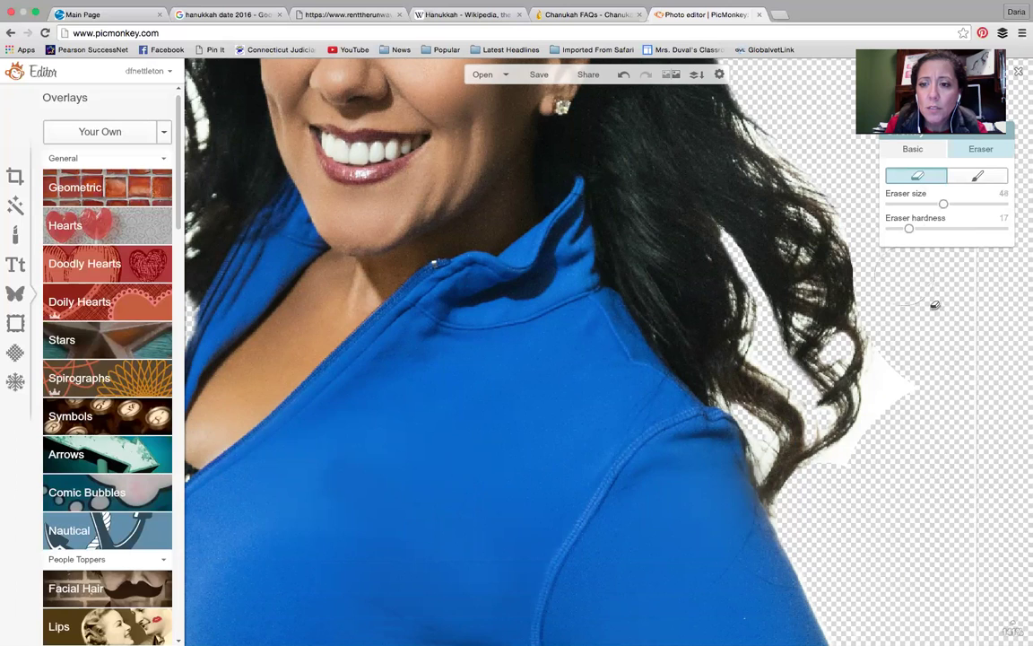
click(899, 371)
mouse_move(928, 401)
mouse_down()
mouse_move(912, 473)
mouse_move(876, 499)
mouse_up()
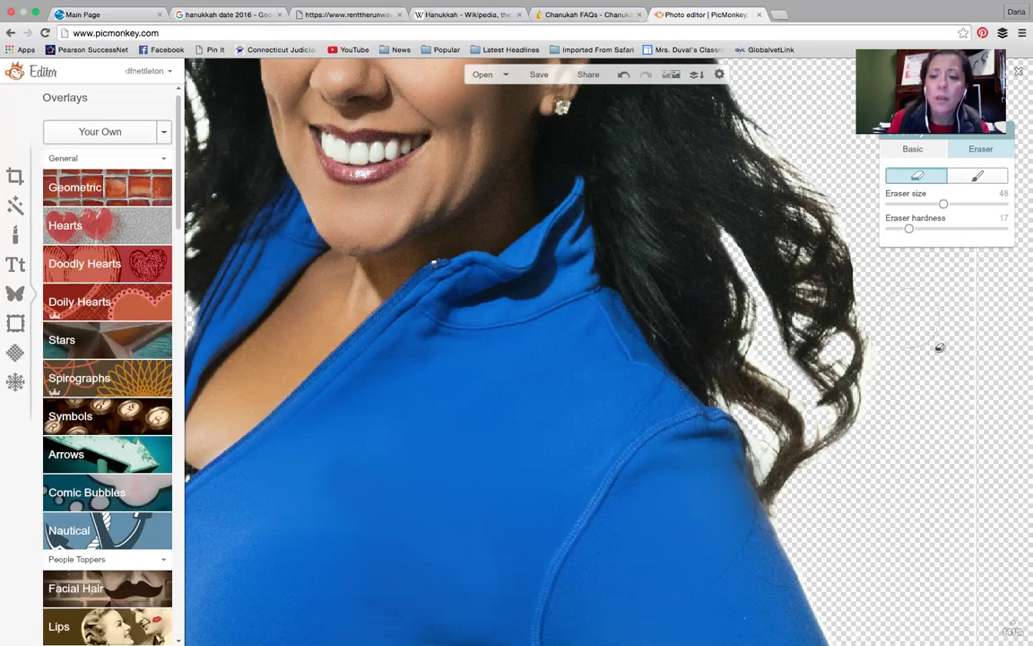
Crop the canvas to 1338 x 1620 around the figure, from above the hair to just below the bent forearm
mouse_move(1018, 639)
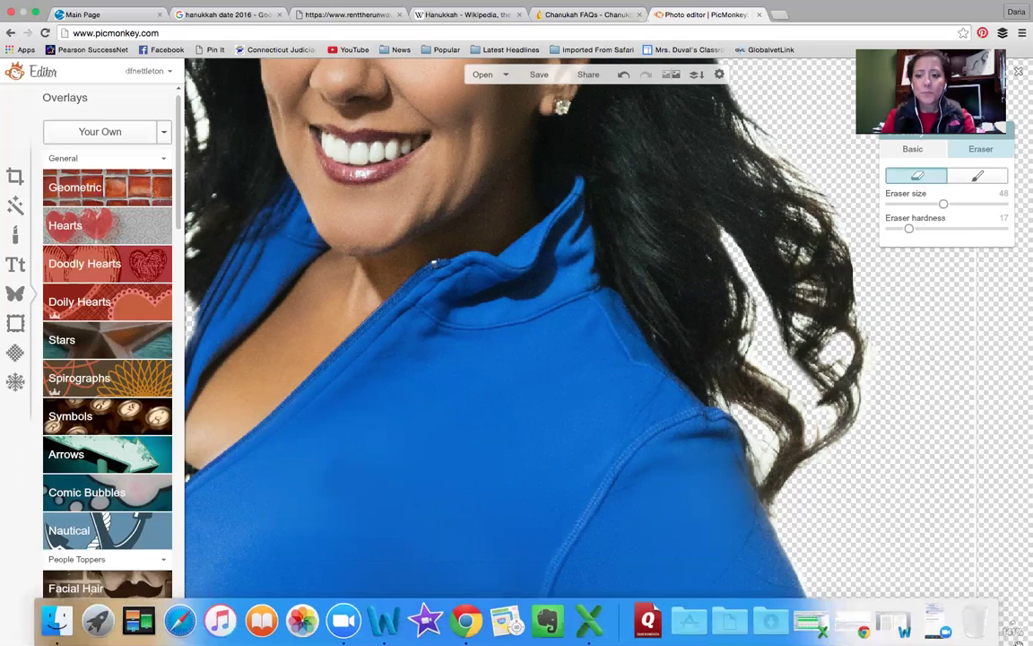
mouse_move(1012, 592)
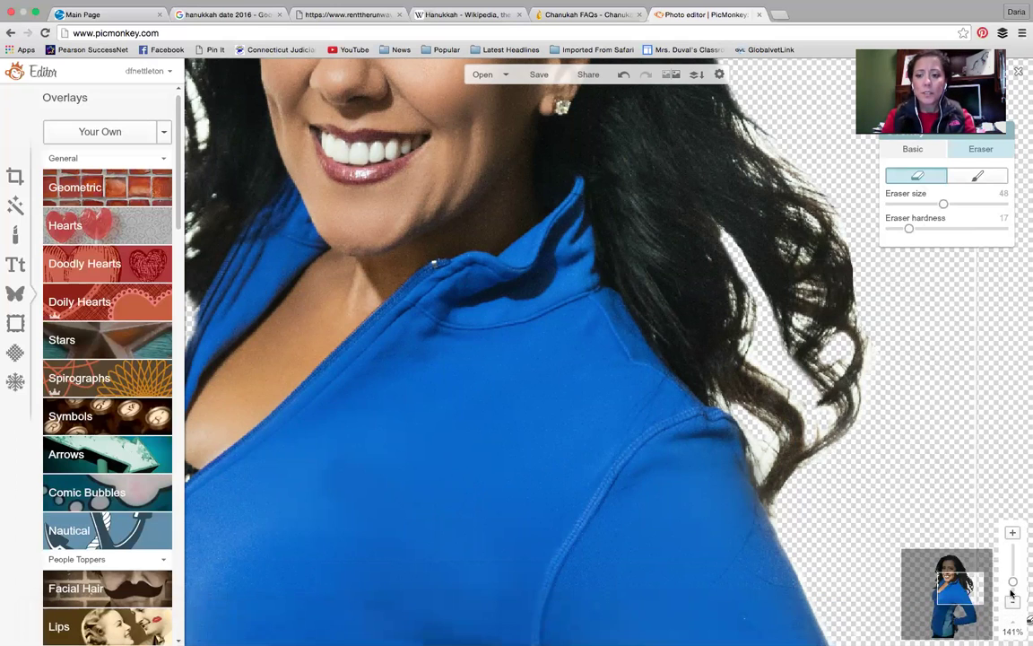
drag(1015, 585, 1016, 602)
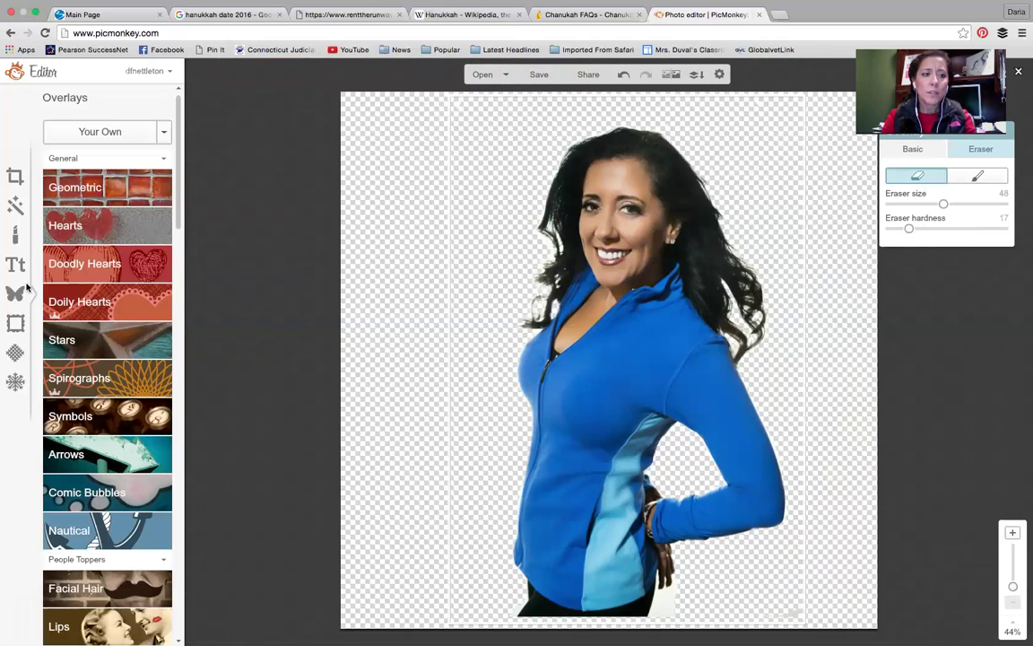
click(18, 183)
click(62, 170)
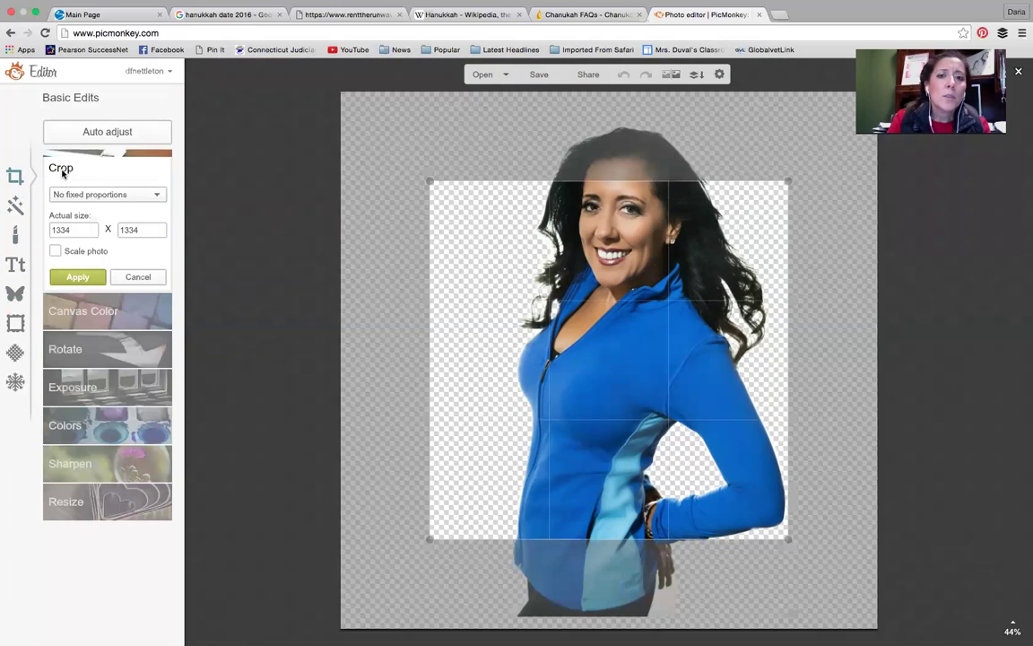
drag(601, 330, 619, 260)
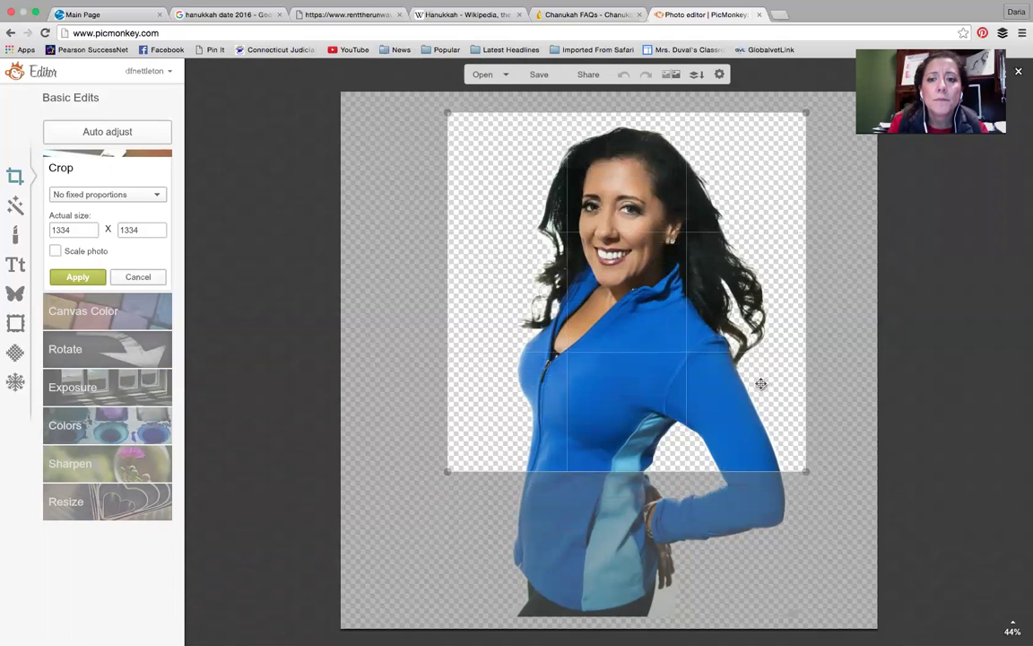
drag(806, 471, 806, 547)
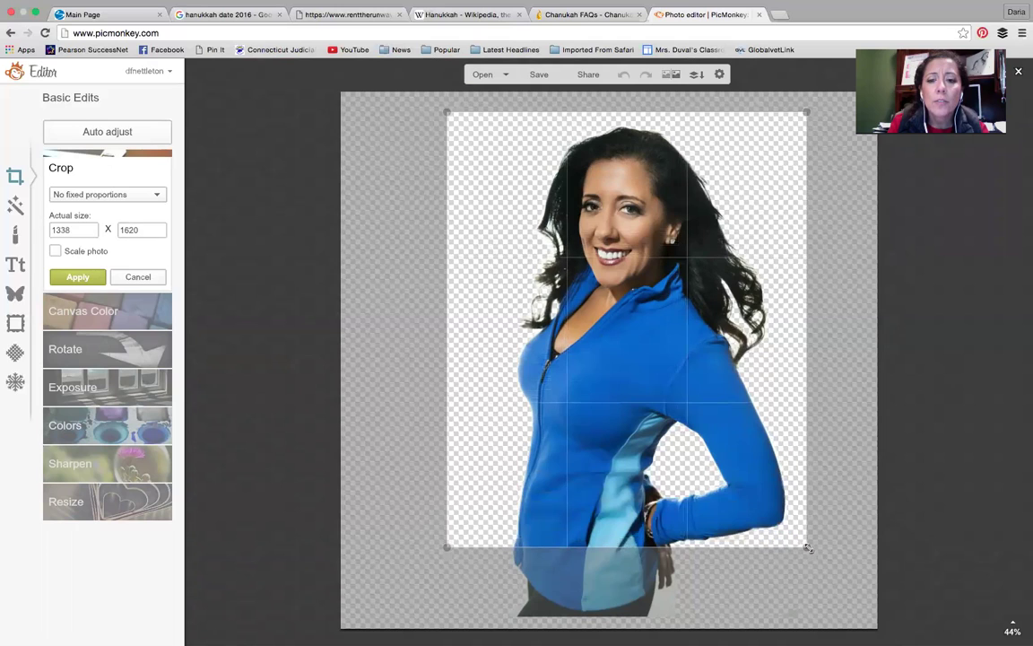
click(77, 277)
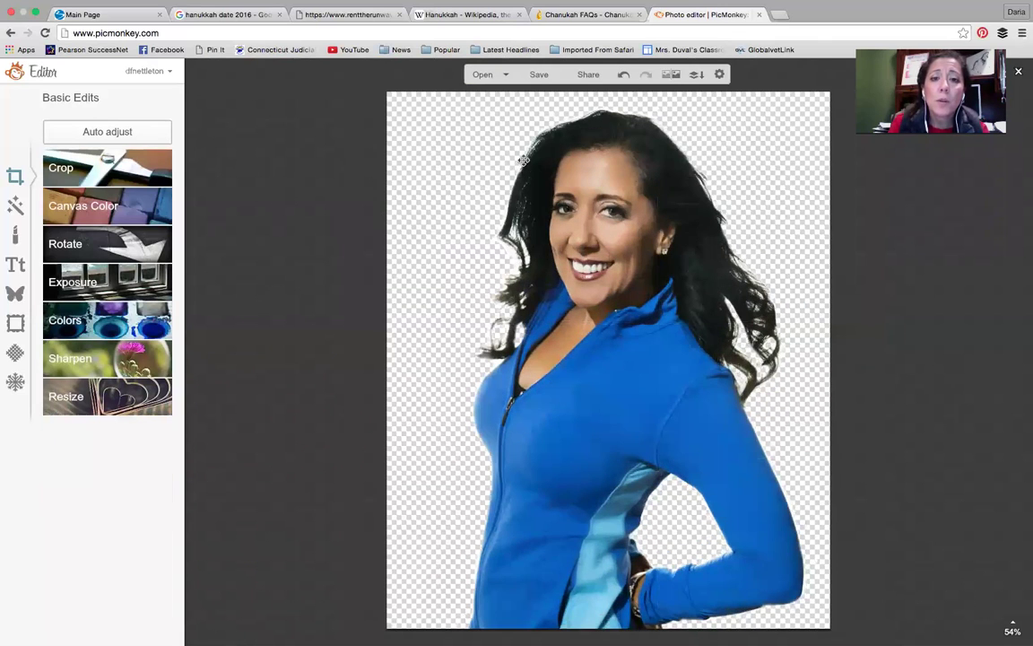
Save the cropped cutout image to the Desktop as a PNG named "test picture"
click(539, 75)
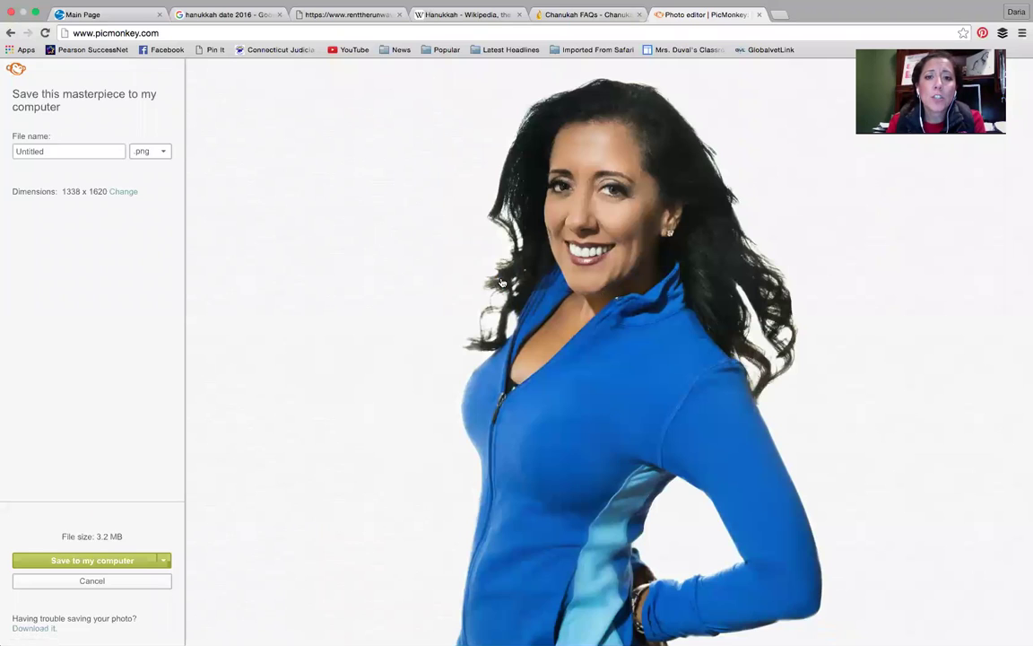
right_click(504, 235)
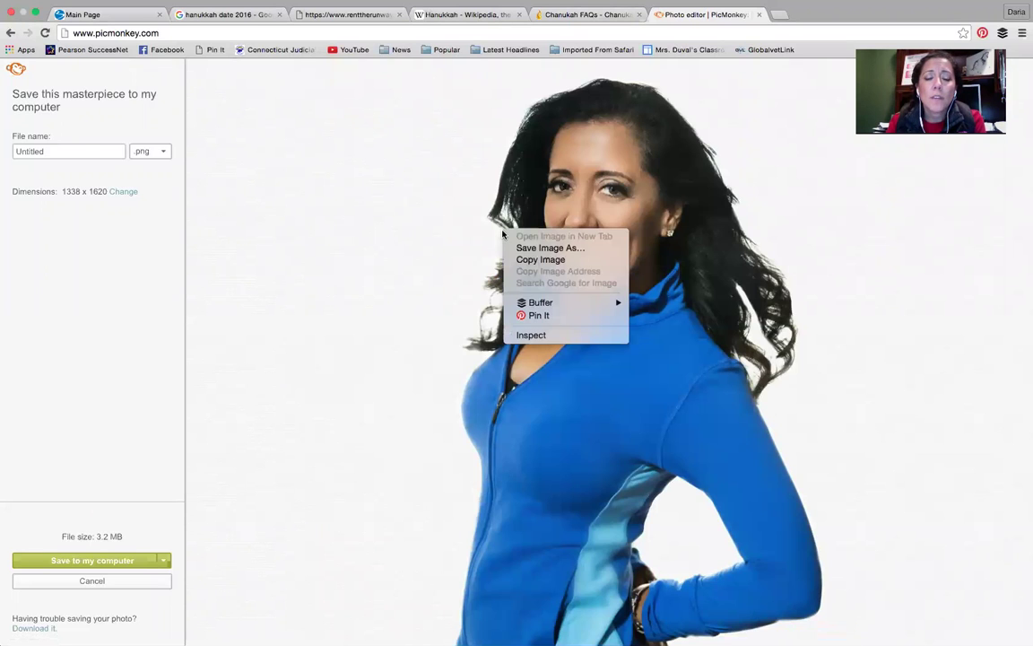
click(520, 248)
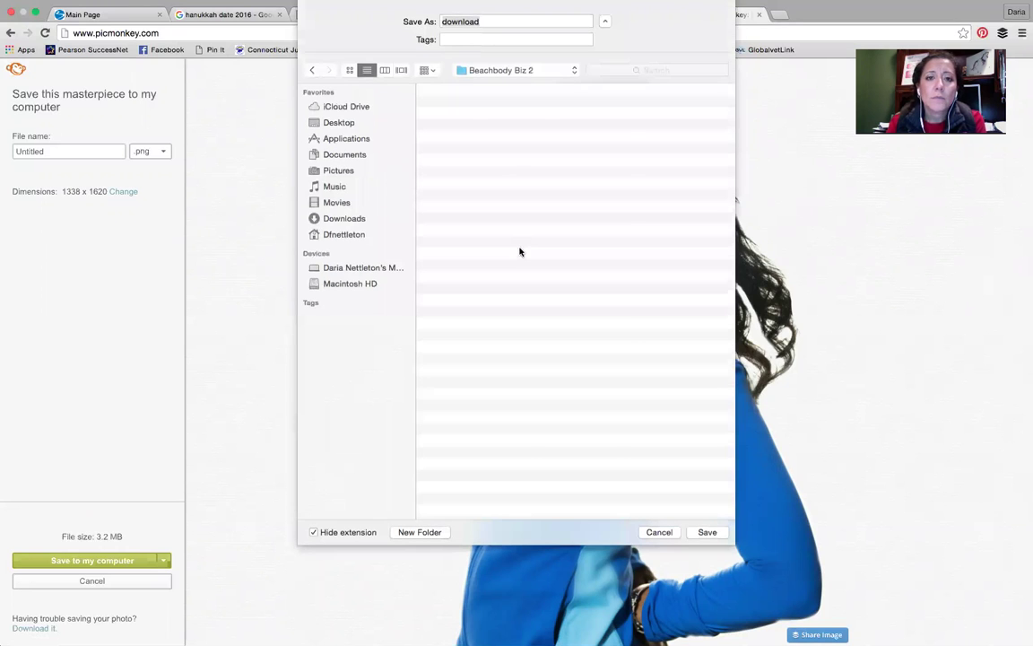
text(test picture)
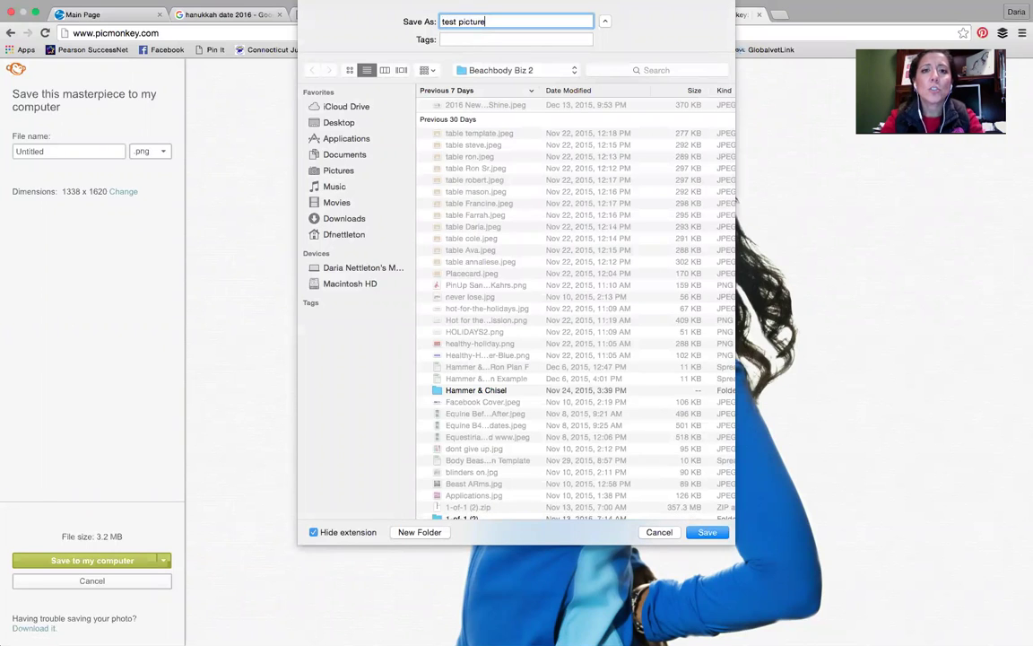
click(504, 71)
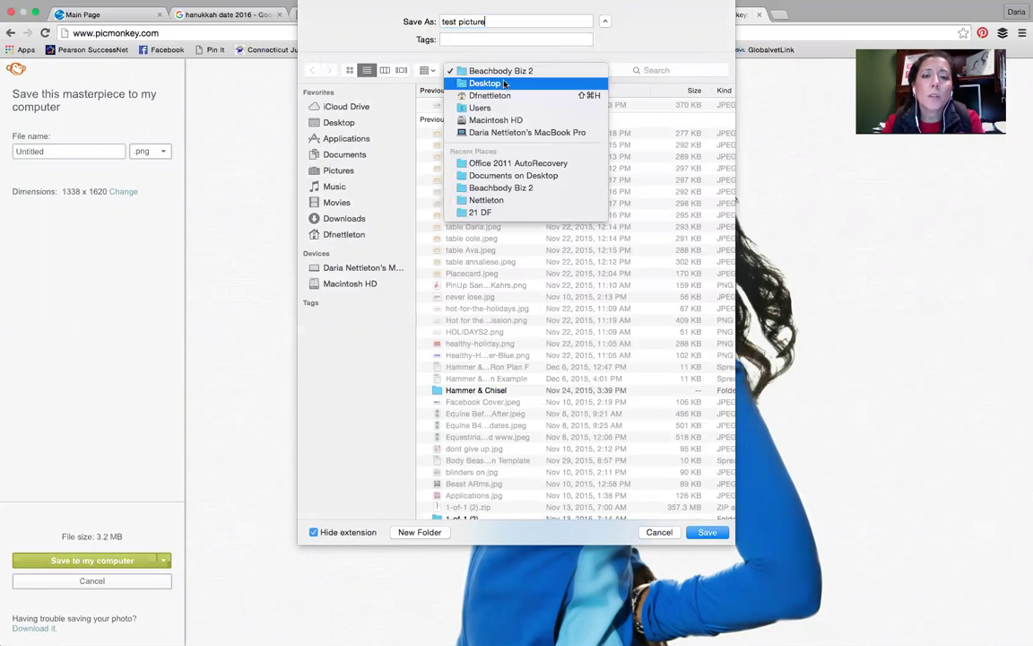
click(491, 85)
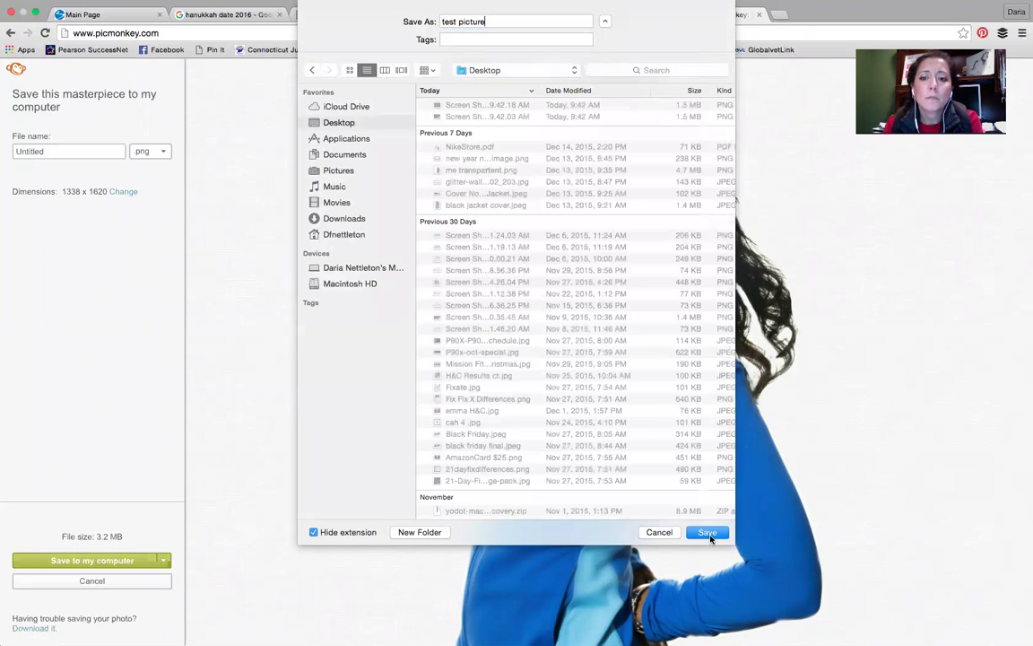
click(707, 532)
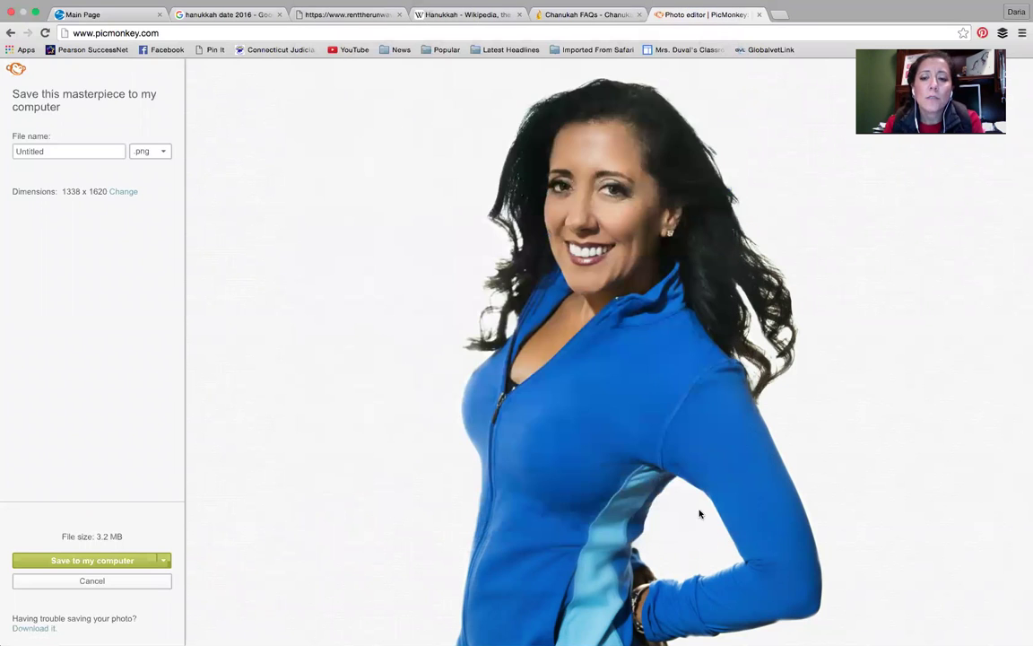
Reload the PicMonkey home page and open glitter-wallpaper_072436602_203.jpg from the Desktop for editing
click(236, 34)
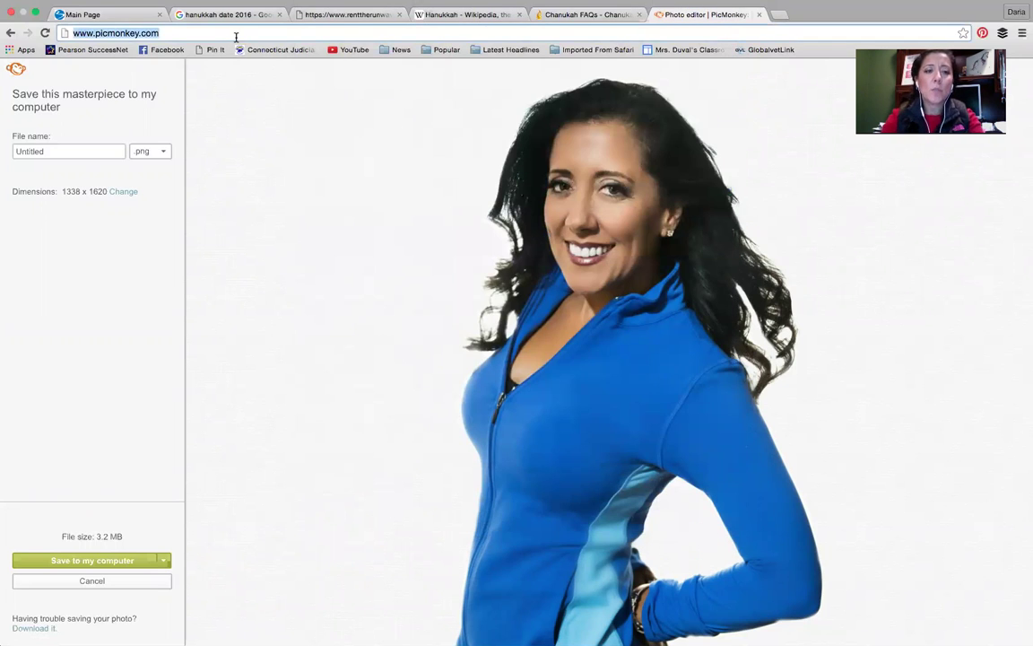
key(Return)
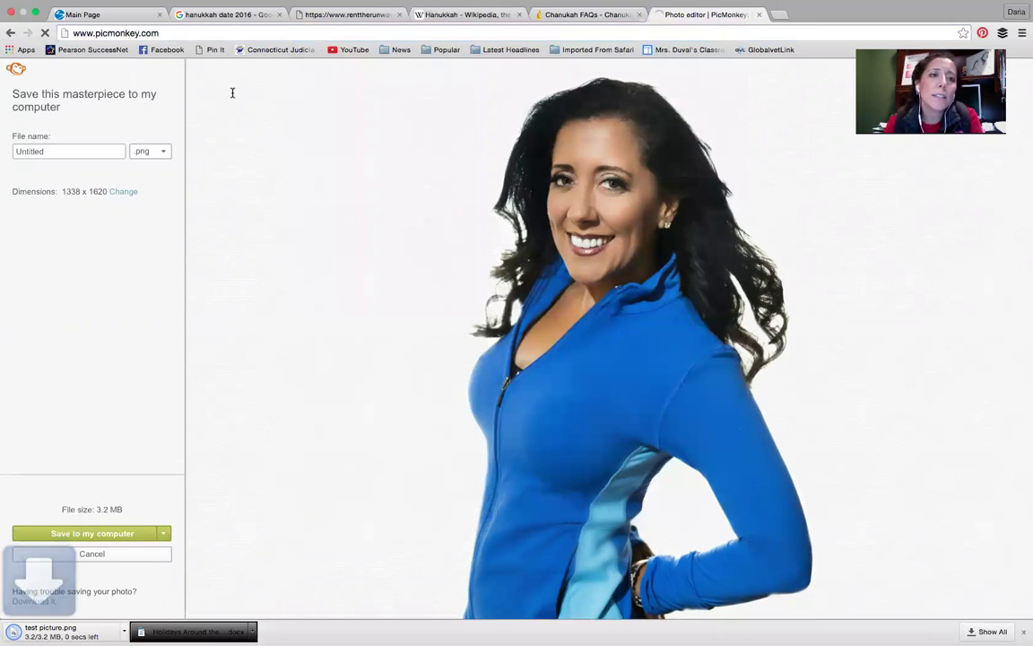
click(606, 204)
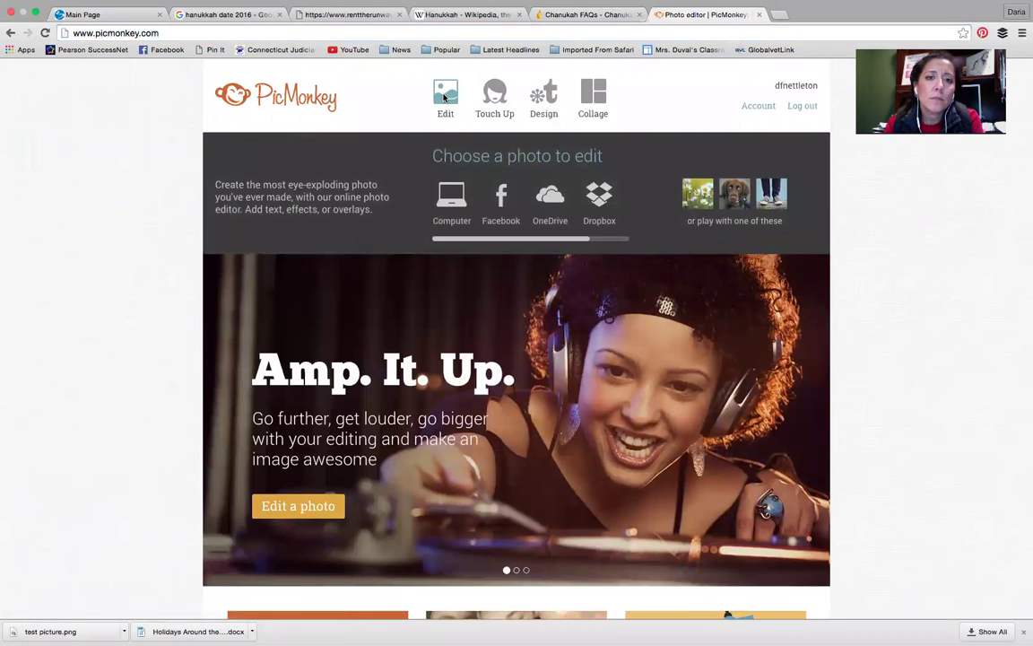
click(445, 98)
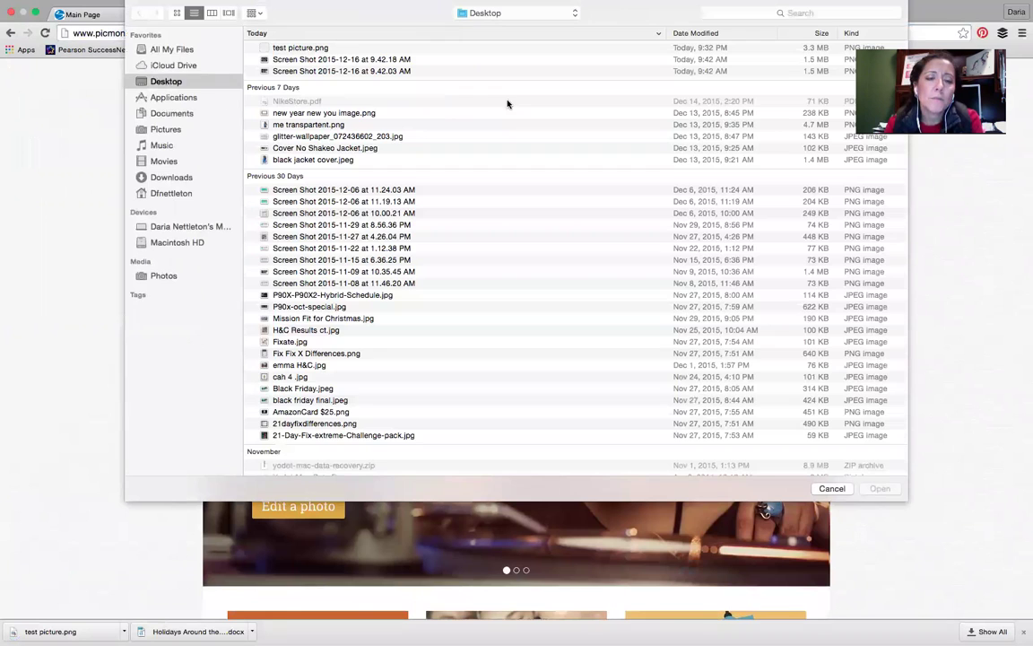
click(324, 71)
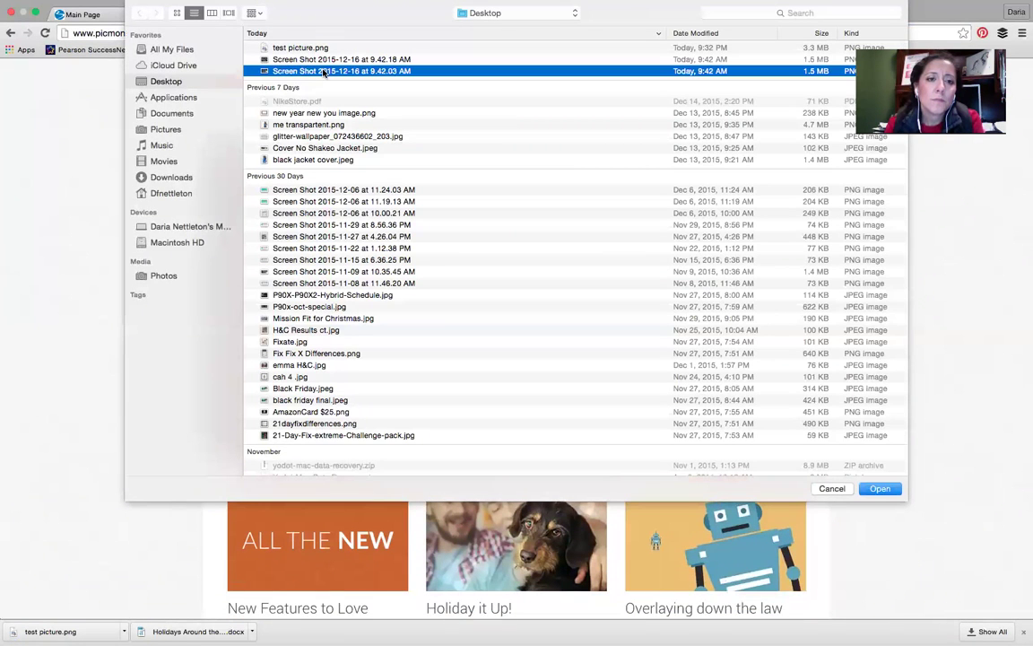
scroll(325, 74, down, 1)
click(321, 123)
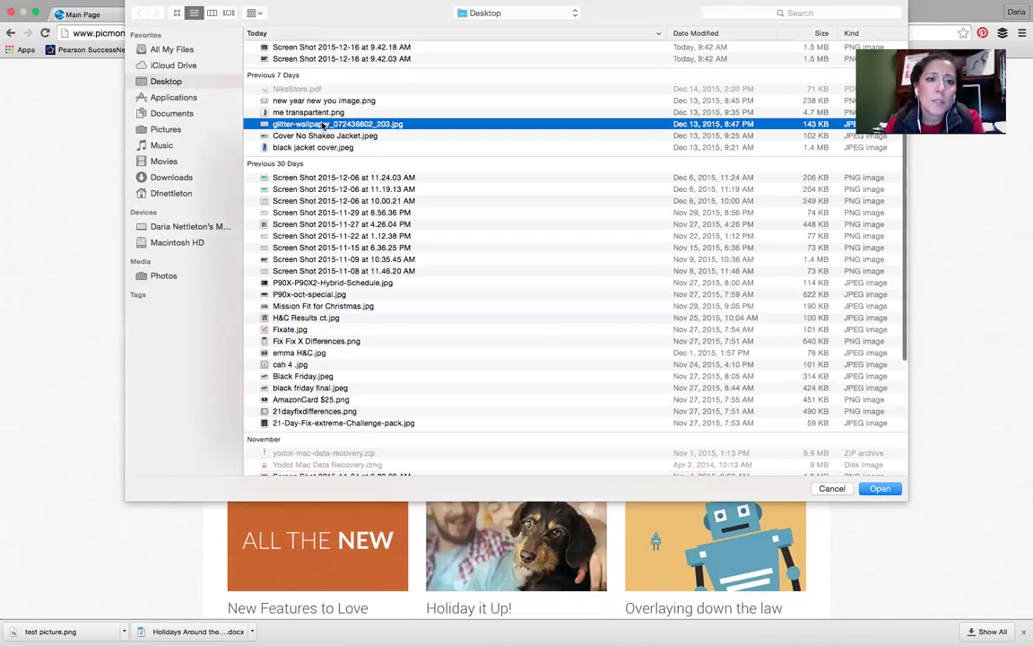
click(879, 489)
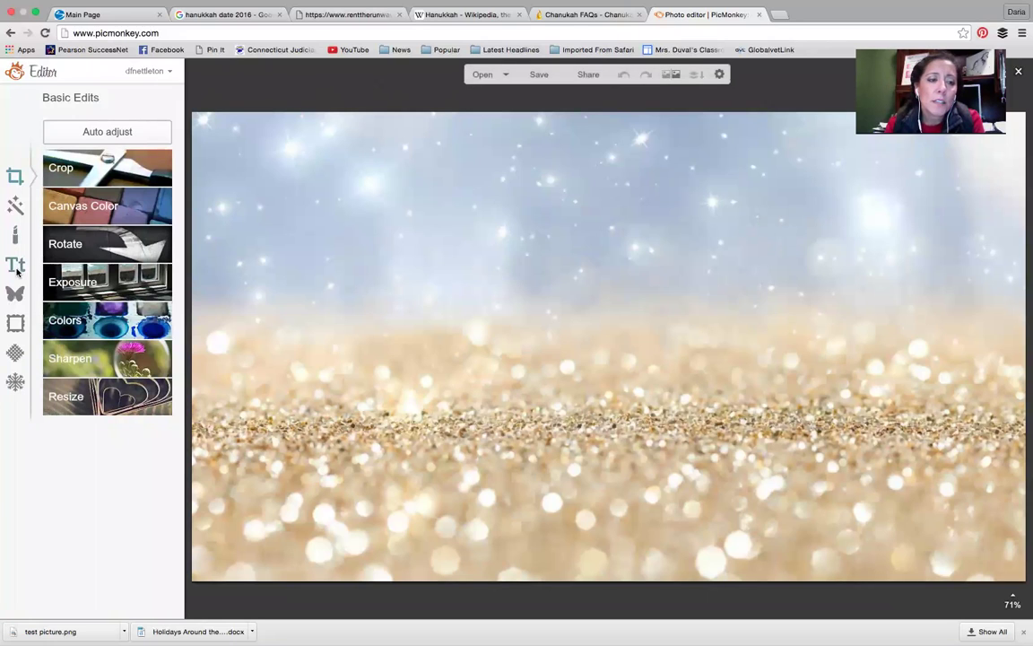
Add test picture.png from the Desktop to the glitter background as a custom overlay
click(15, 296)
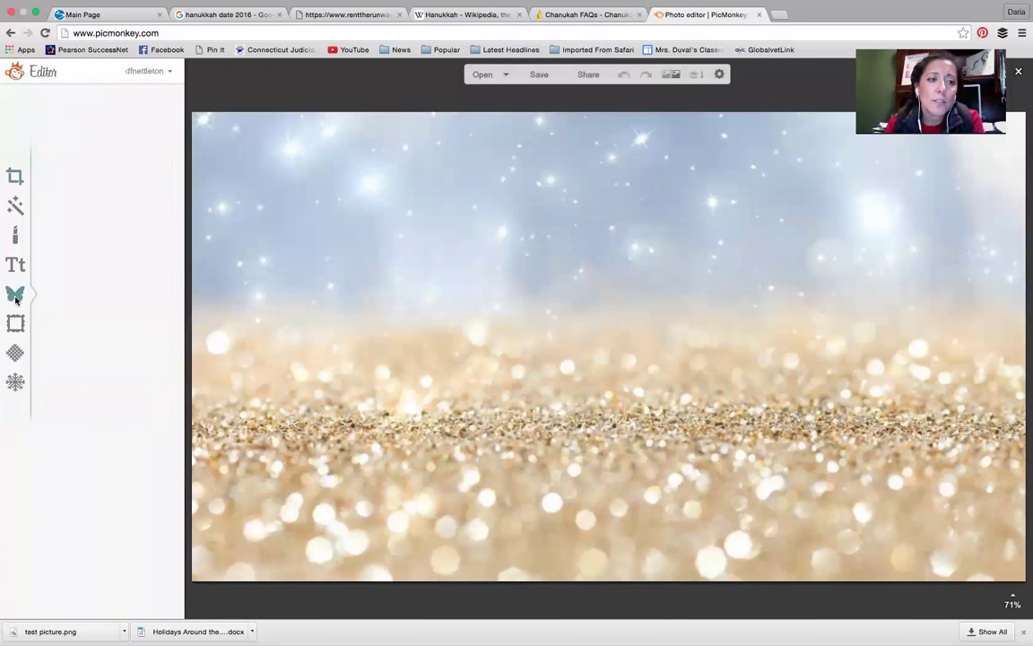
click(105, 132)
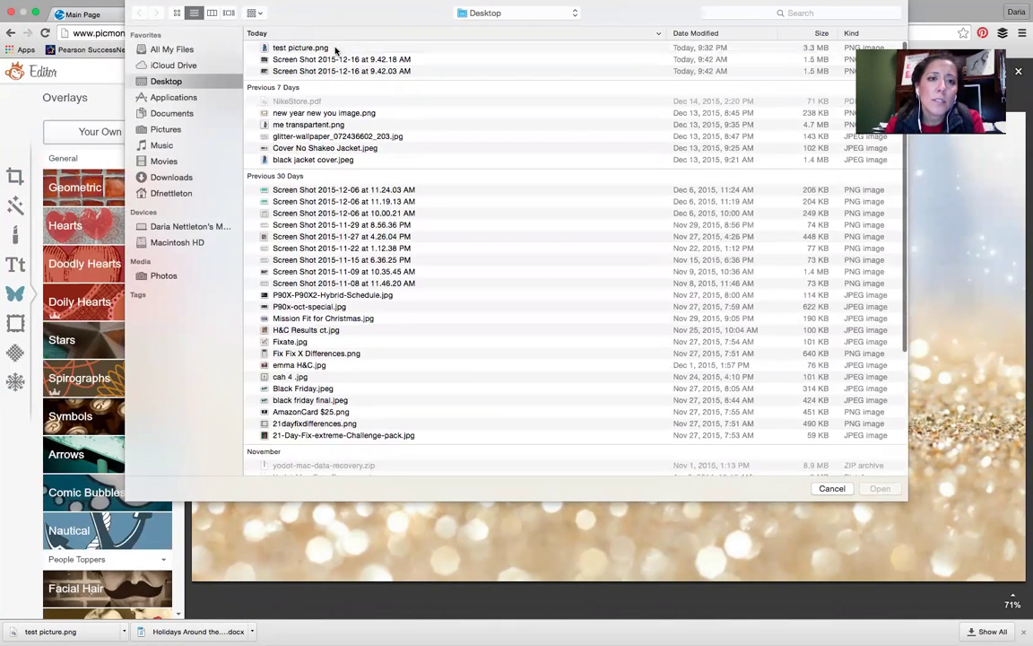
click(328, 50)
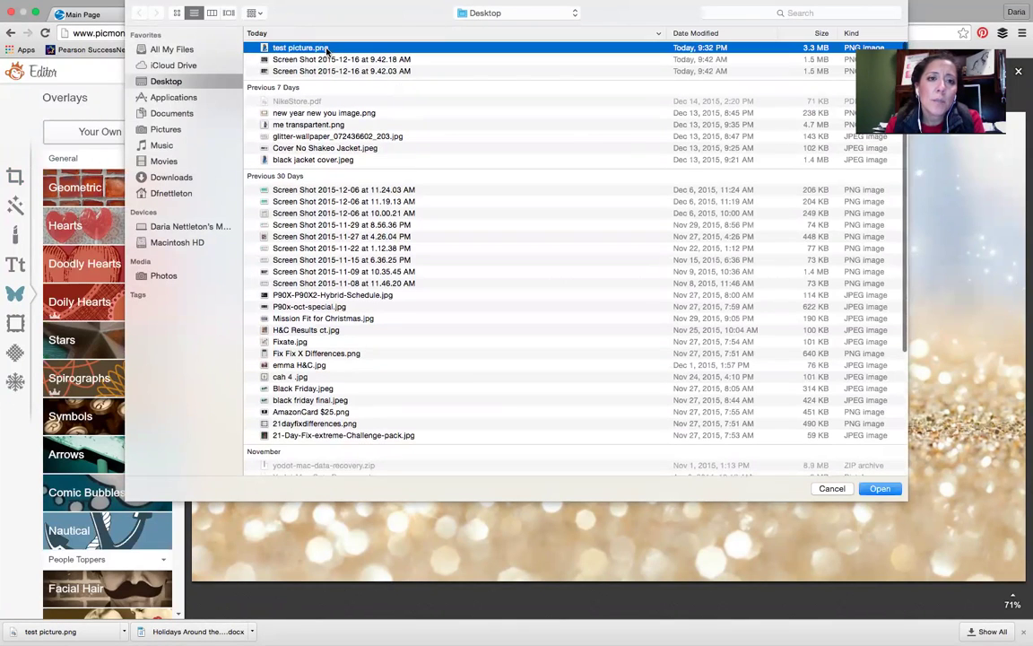
click(885, 492)
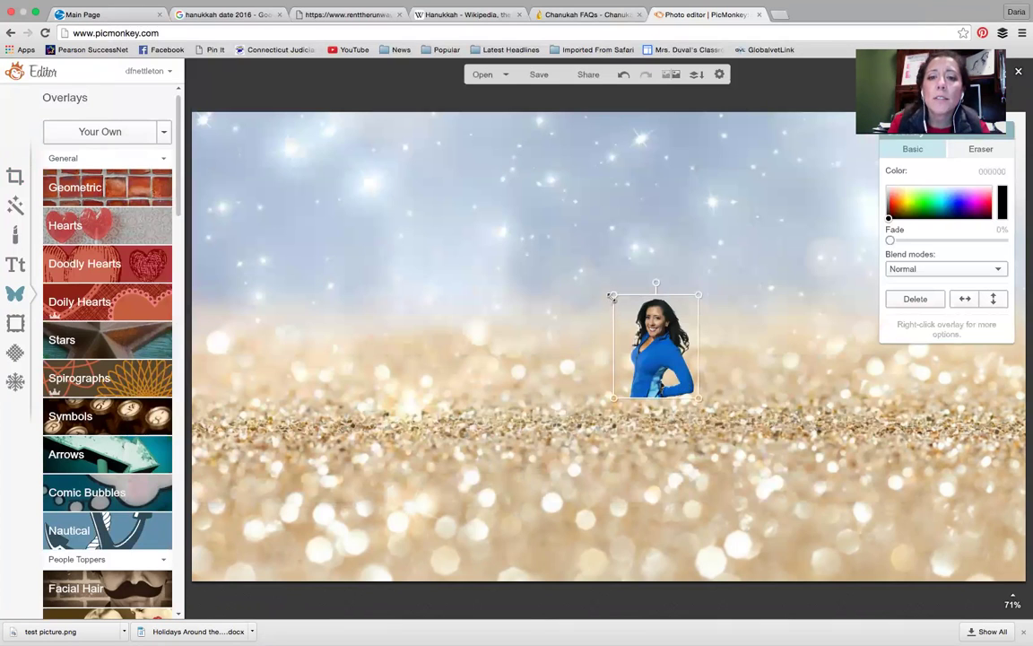
Enlarge the woman overlay to the full canvas height and place it at the right end of the background
drag(612, 297, 432, 108)
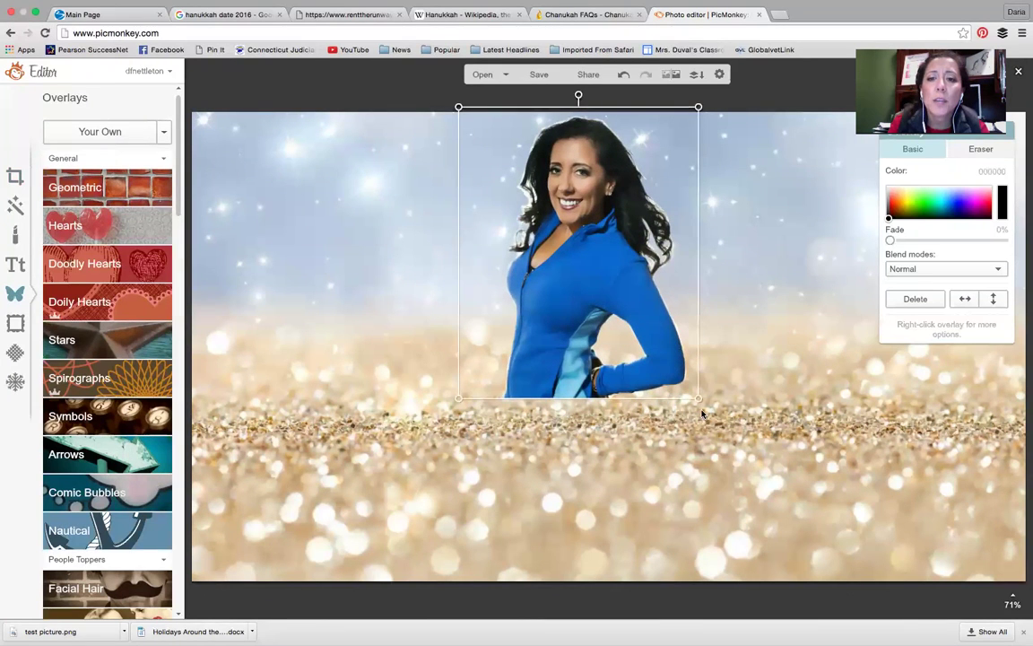
drag(699, 400, 889, 589)
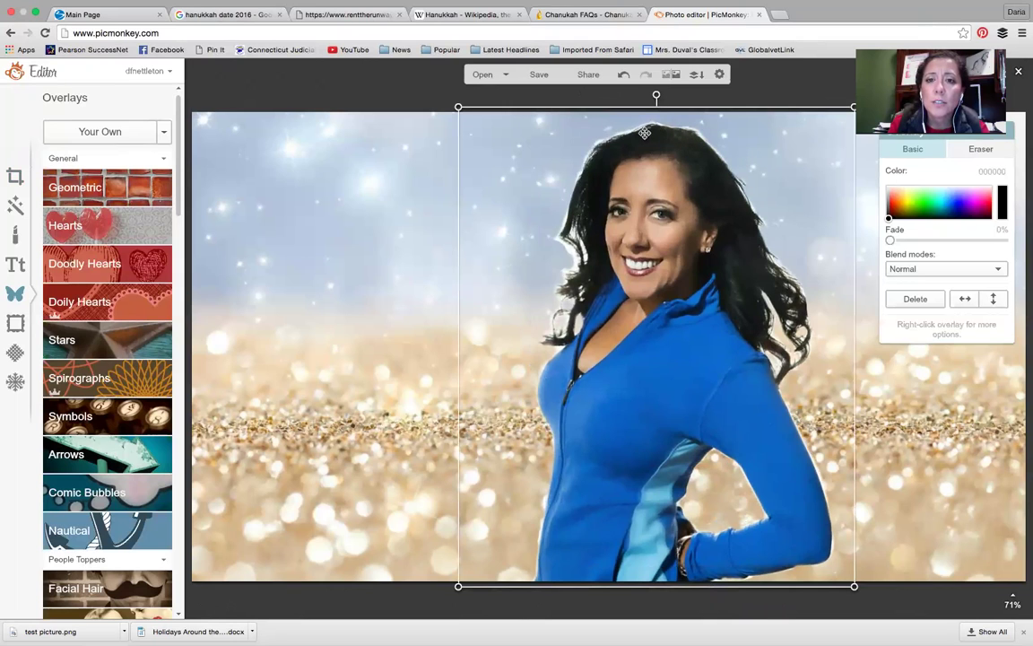
drag(971, 139, 262, 263)
drag(530, 268, 766, 293)
click(389, 350)
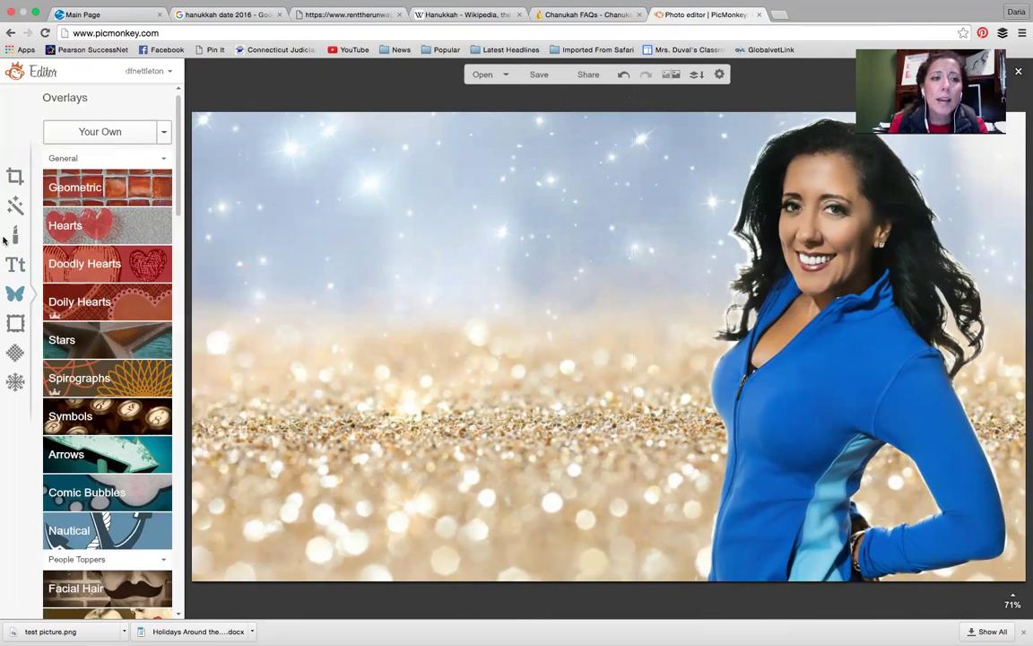
Add a geometric rectangle overlay, stretch it into a band across the full canvas width, and place it over the woman's face
click(59, 189)
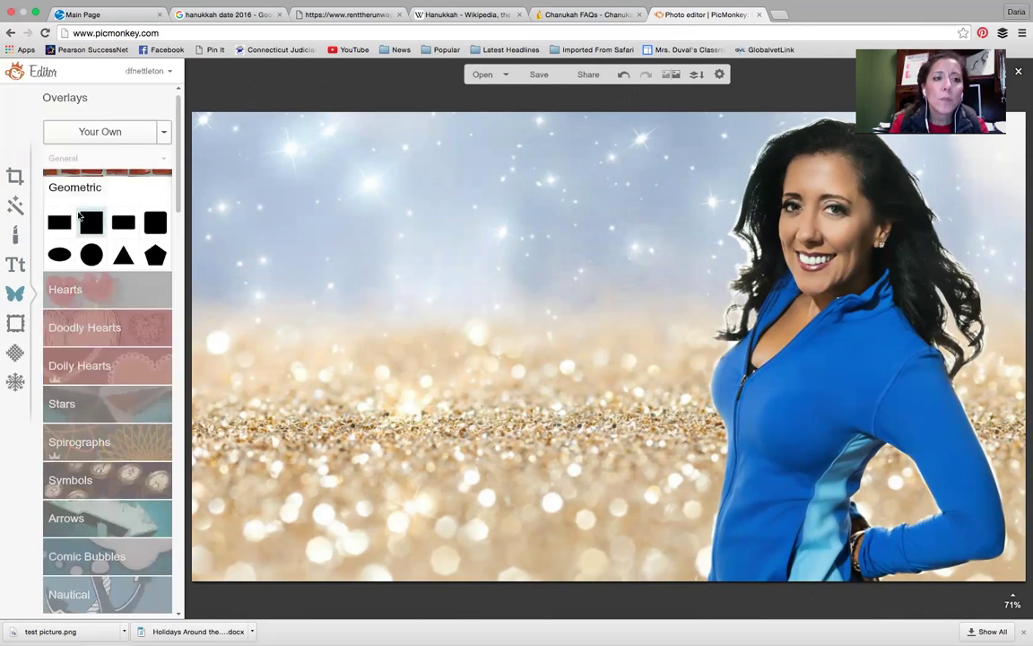
click(122, 222)
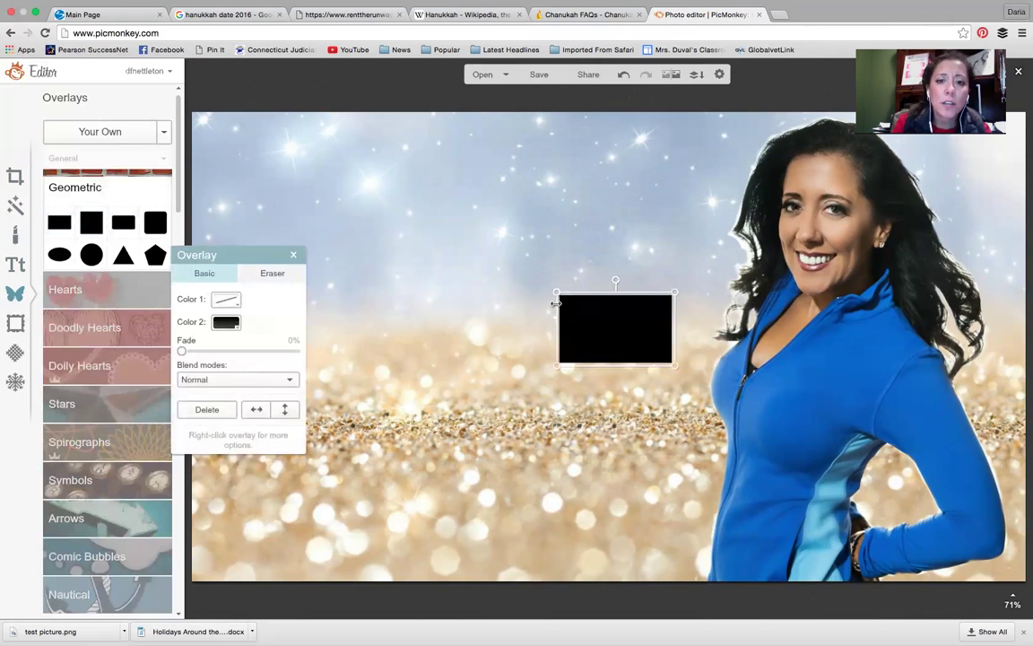
drag(557, 292, 167, 260)
drag(675, 259, 1029, 248)
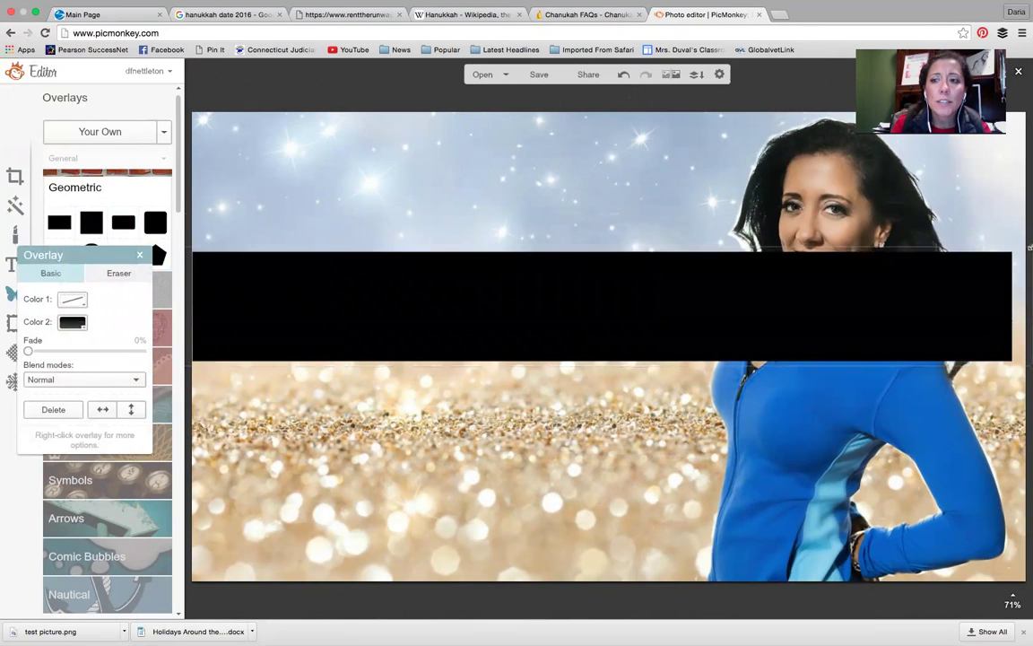
drag(932, 263, 944, 163)
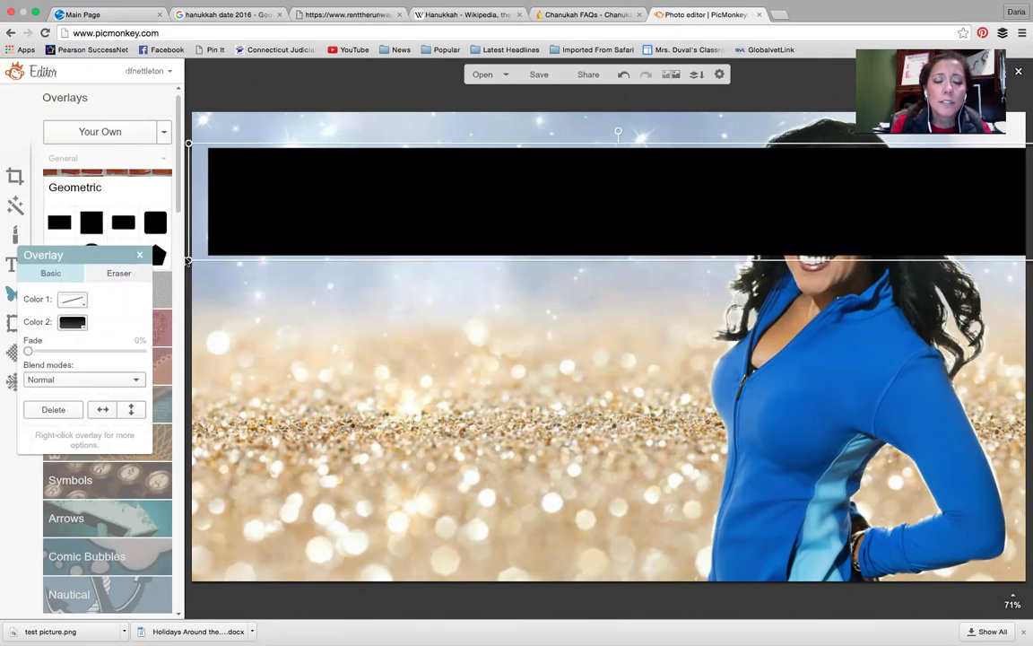
drag(188, 259, 187, 264)
Recolor the band's fill with a light sandy tan sampled from the glitter background
right_click(255, 224)
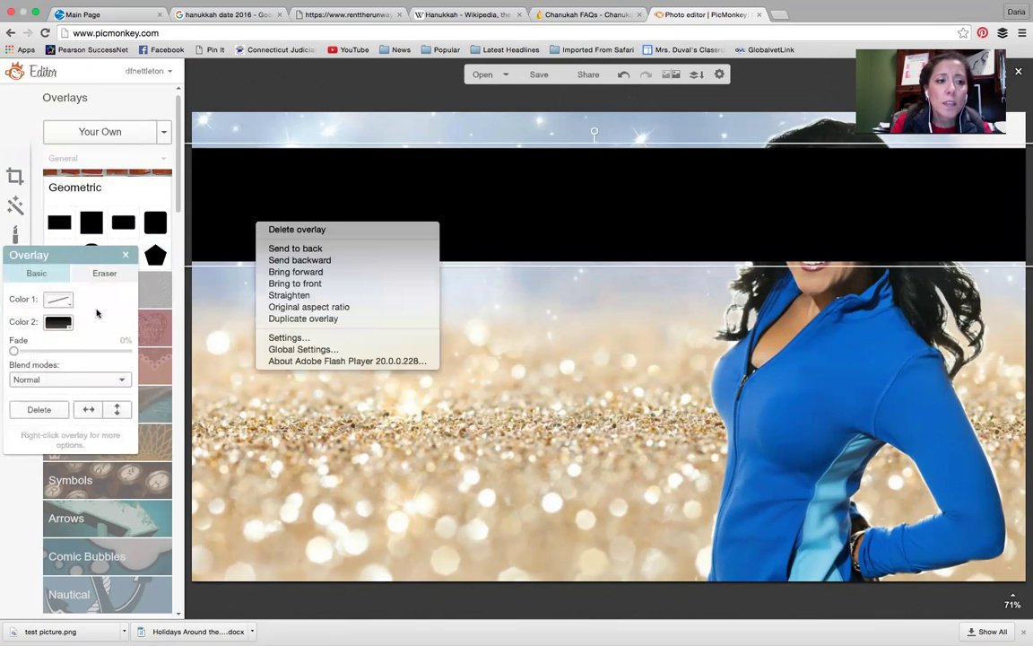
click(59, 328)
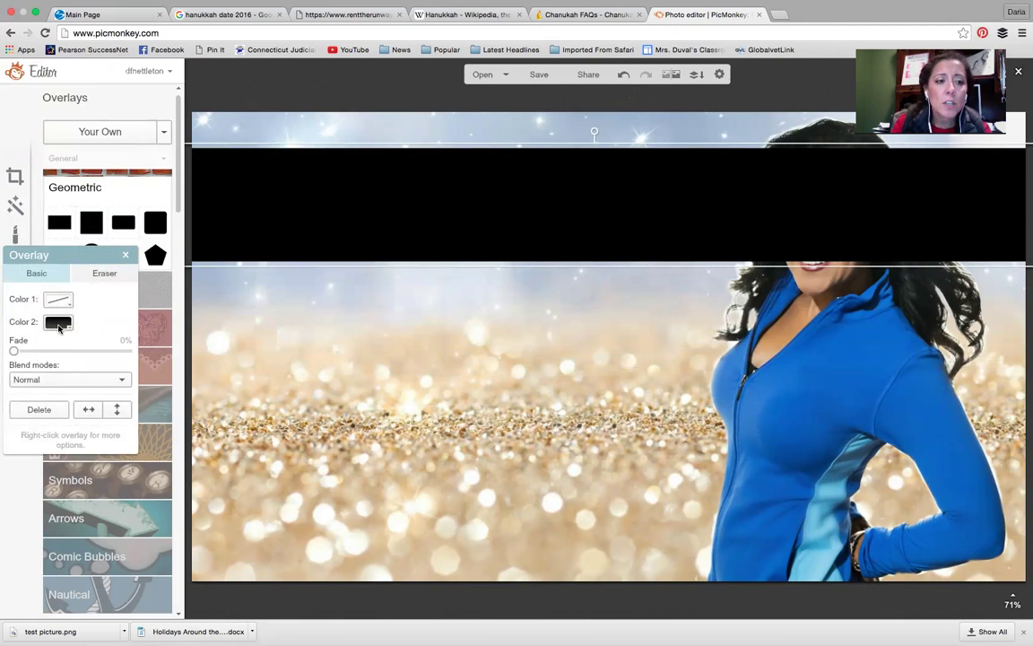
click(61, 327)
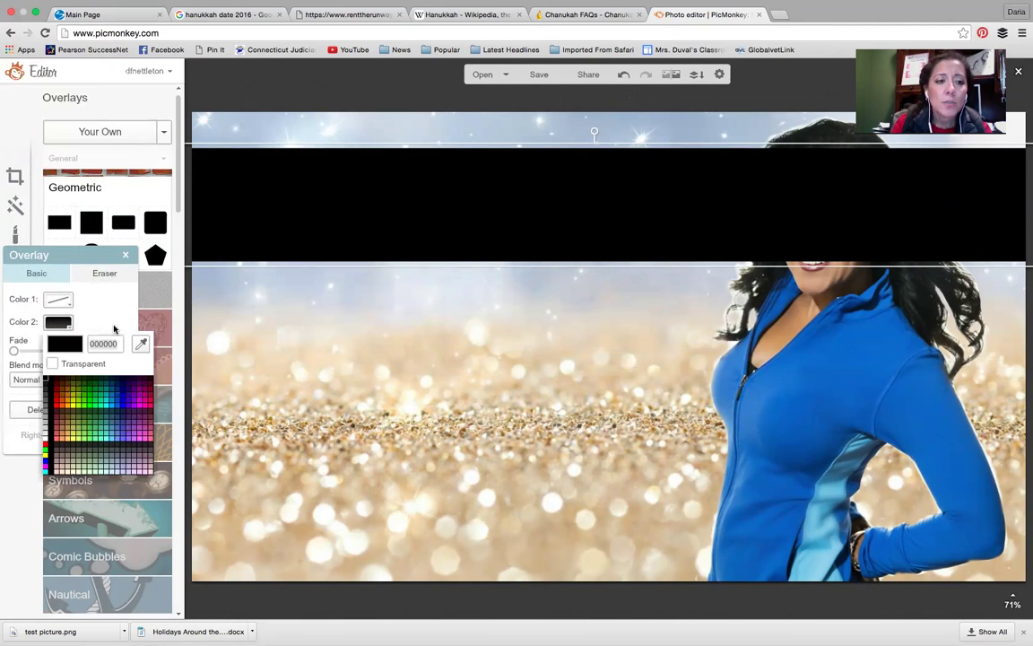
click(142, 346)
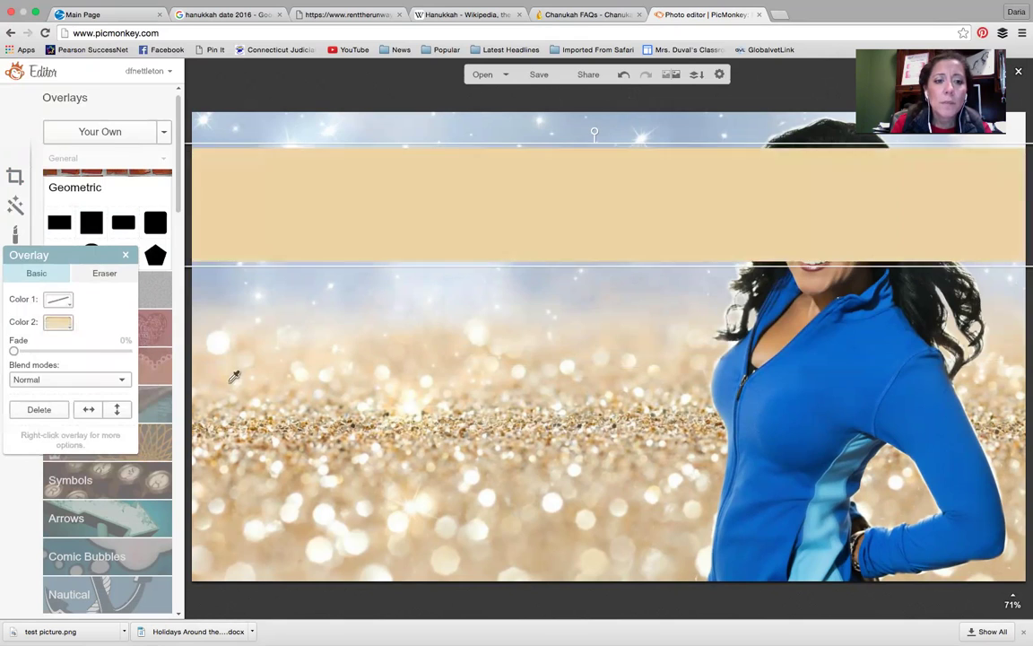
click(277, 426)
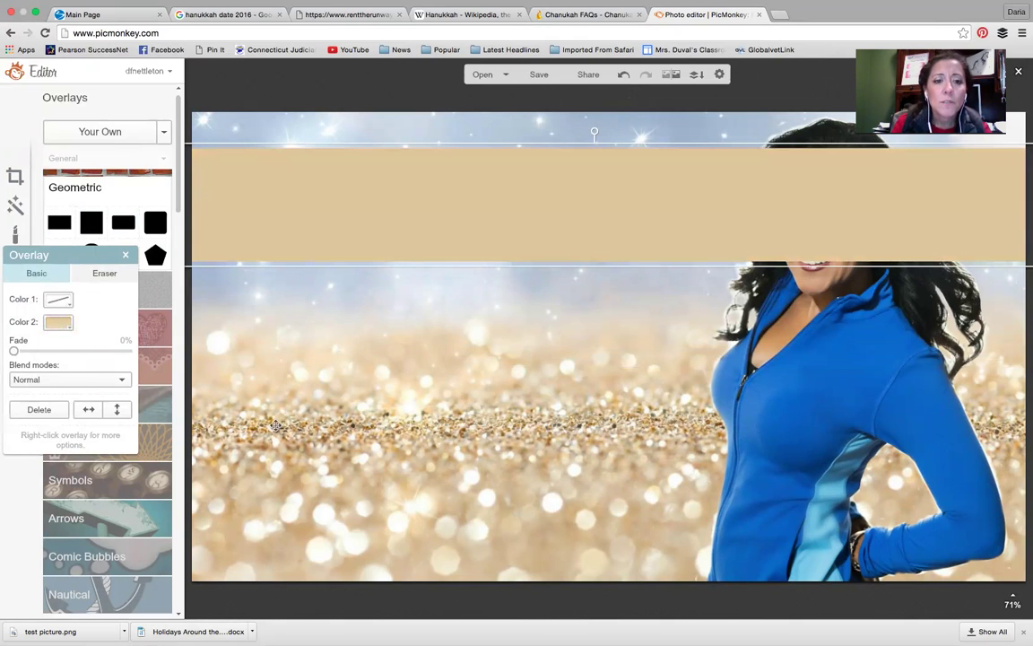
Send the tan band to the back so it sits behind the woman, and deselect it
right_click(274, 180)
click(296, 202)
click(494, 373)
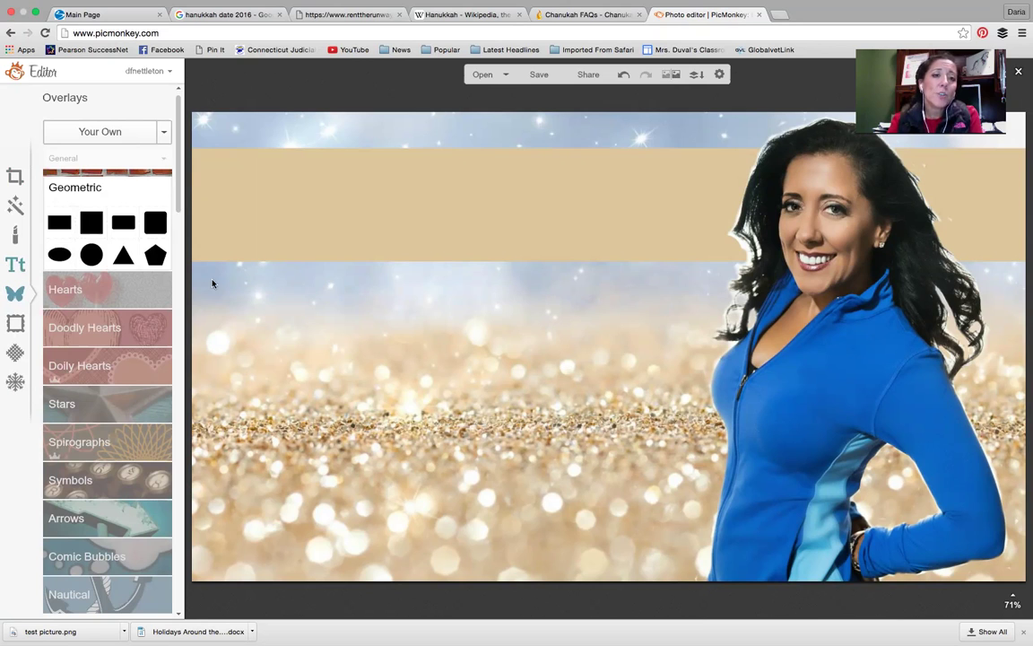
Open the text tools and take the browser window out of full screen
click(53, 276)
click(19, 270)
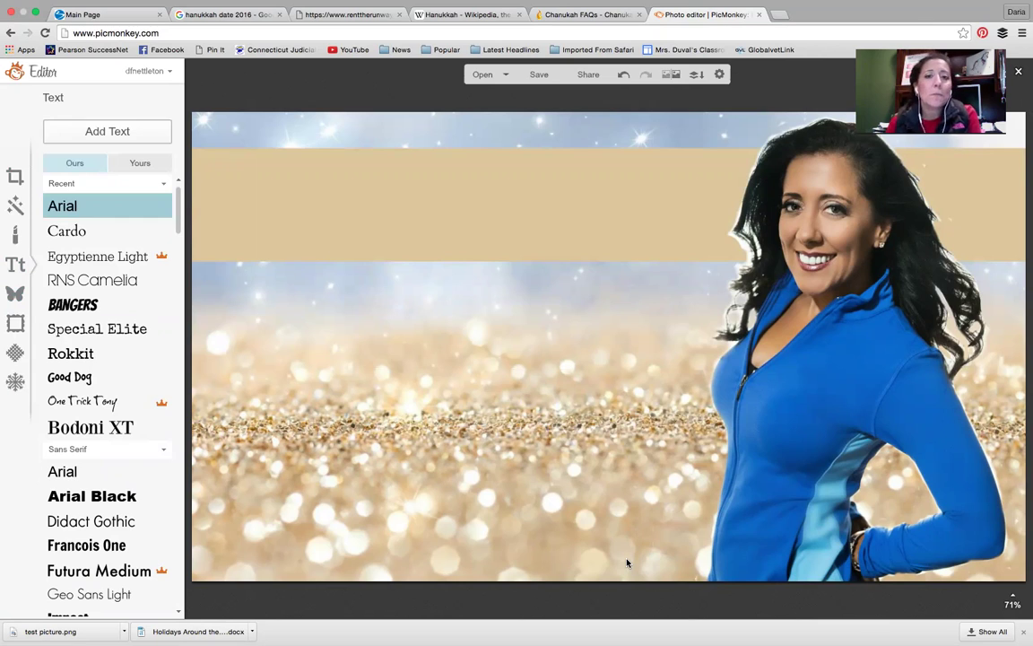
mouse_move(579, 6)
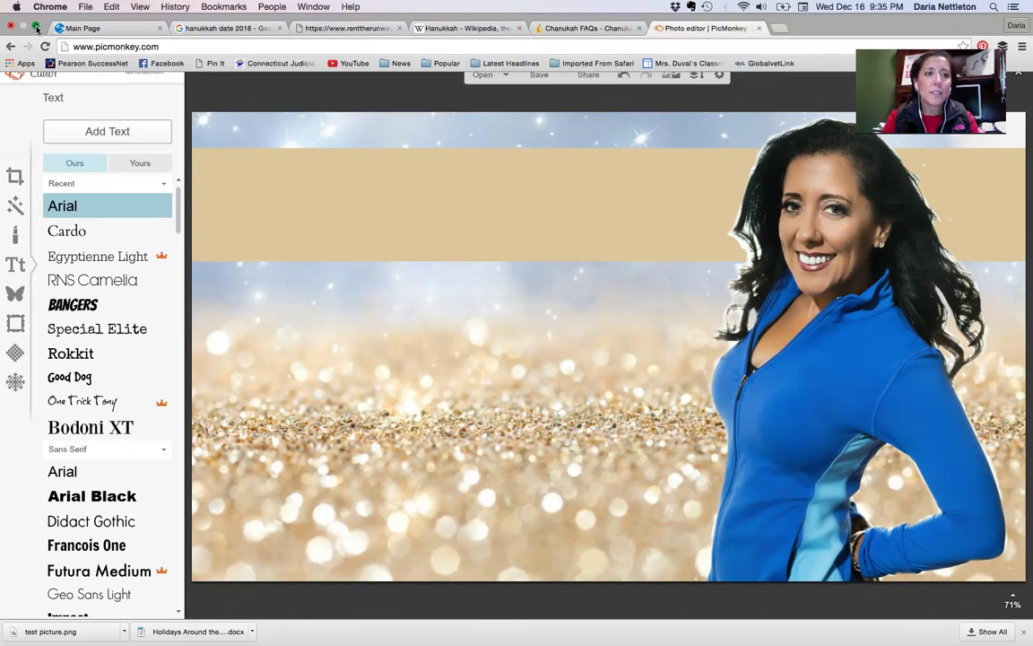
click(36, 28)
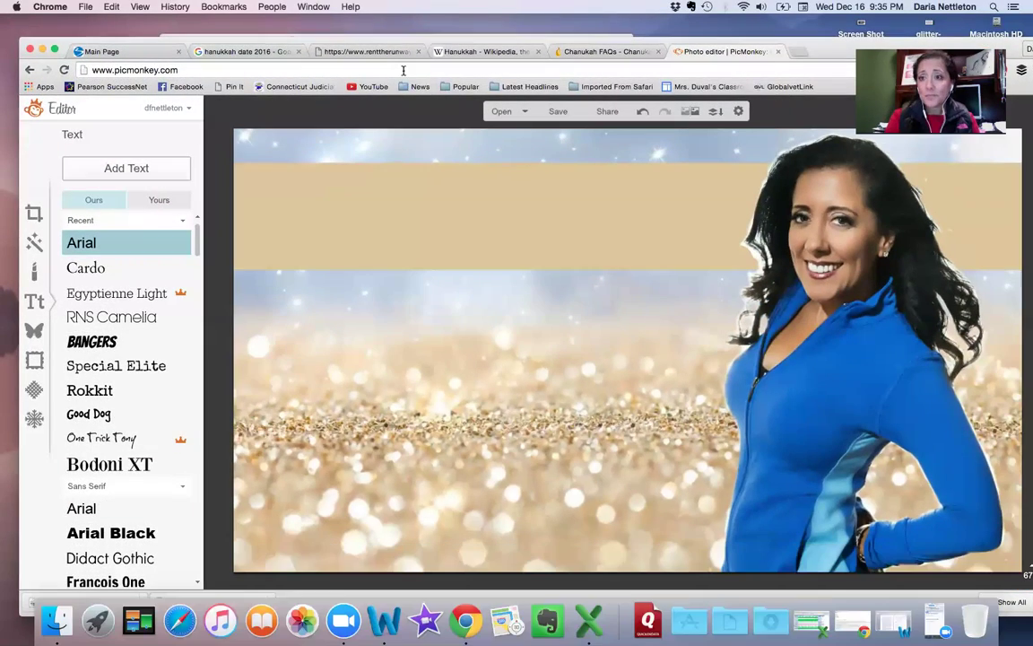